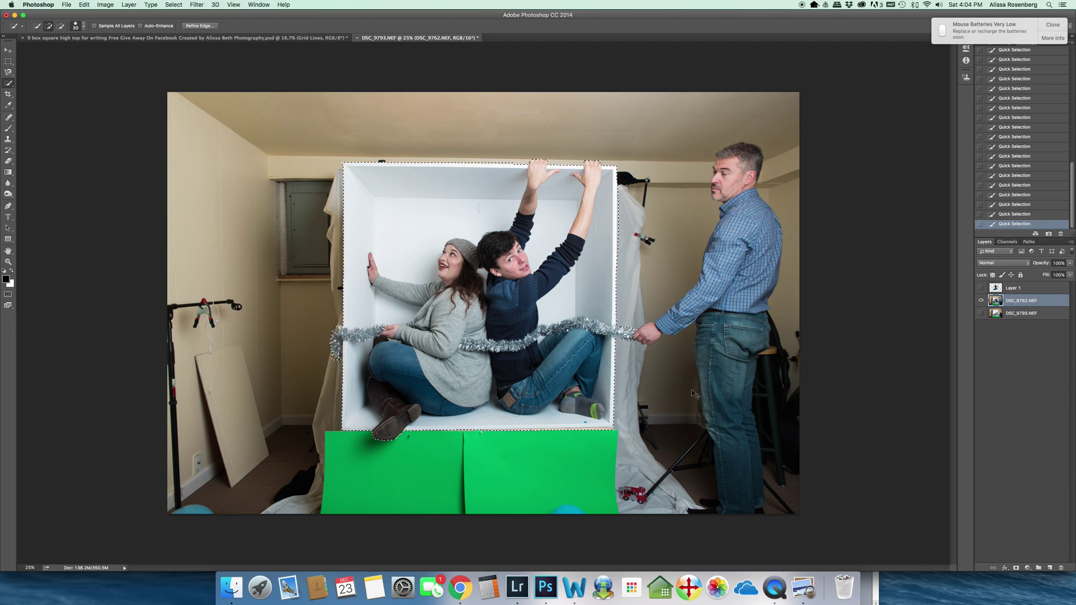
Copy the selected box with the seated couple to its own layer and delete the DSC_9762.NEF source layer
key(super+j)
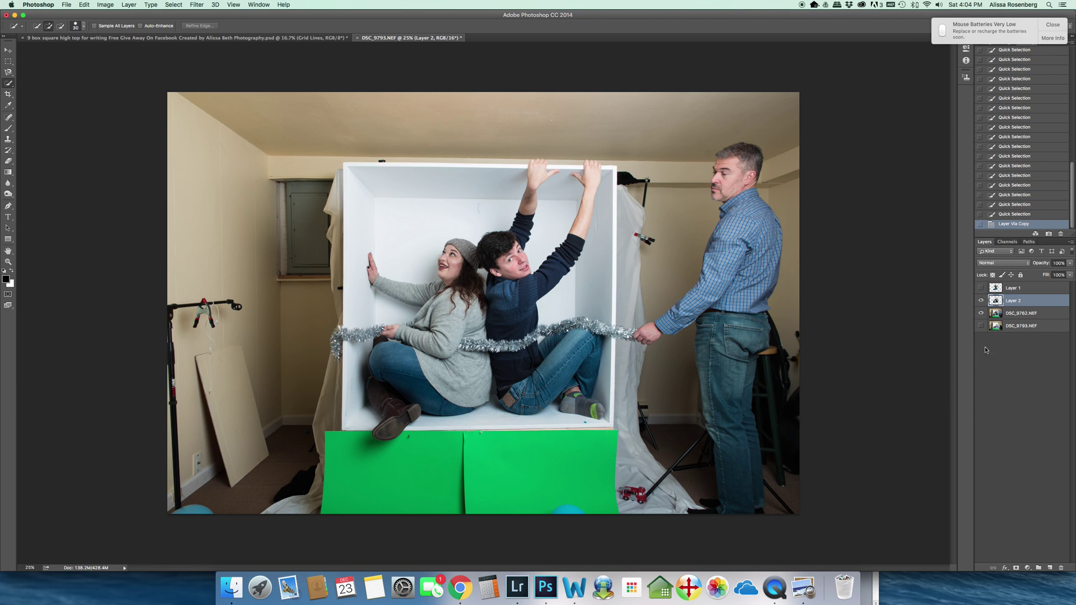
click(985, 313)
click(982, 314)
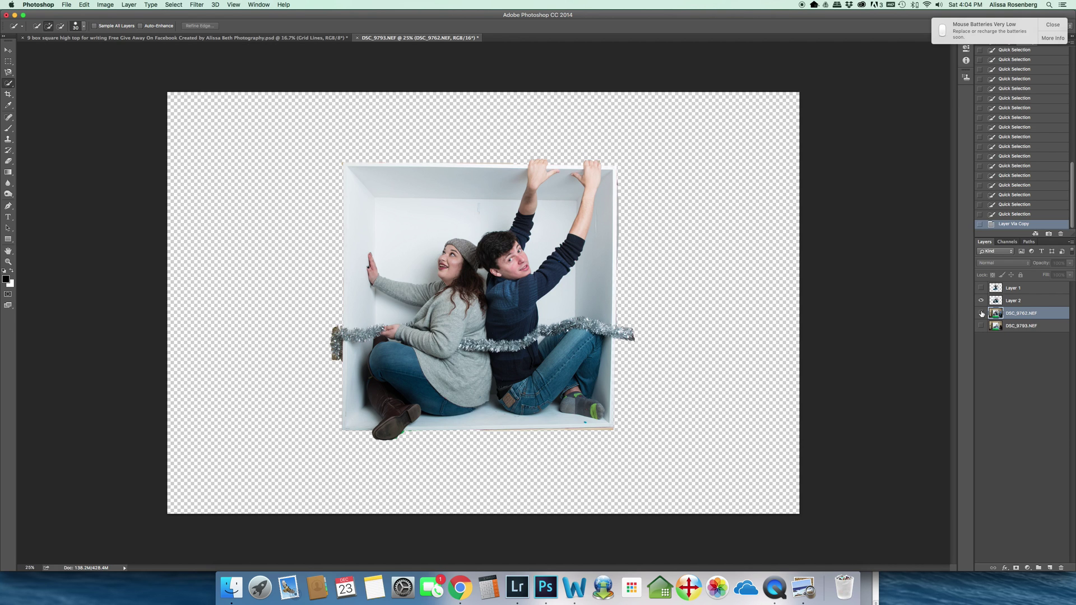
drag(1030, 316, 1066, 565)
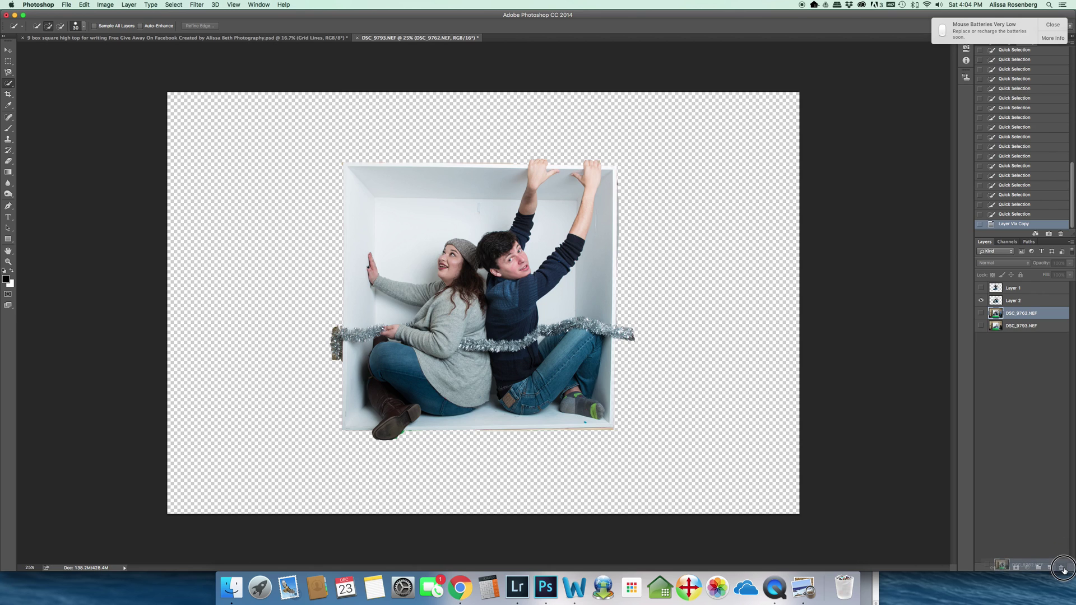
Hide the two cut-out layers, Layer 1 and Layer 2, and show the DSC_9793.NEF layer
click(981, 288)
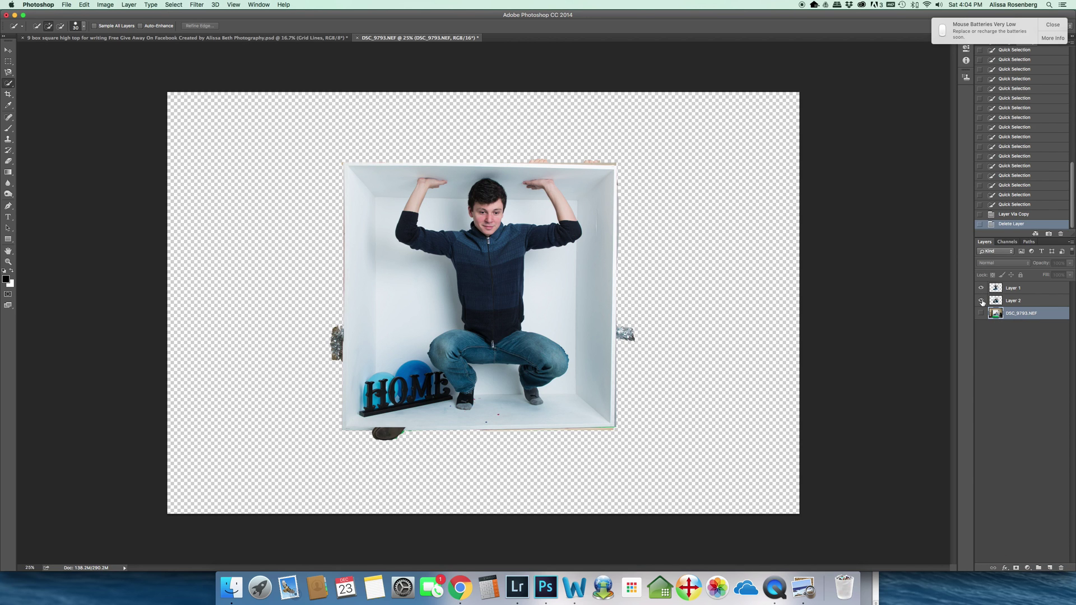
click(982, 288)
click(981, 301)
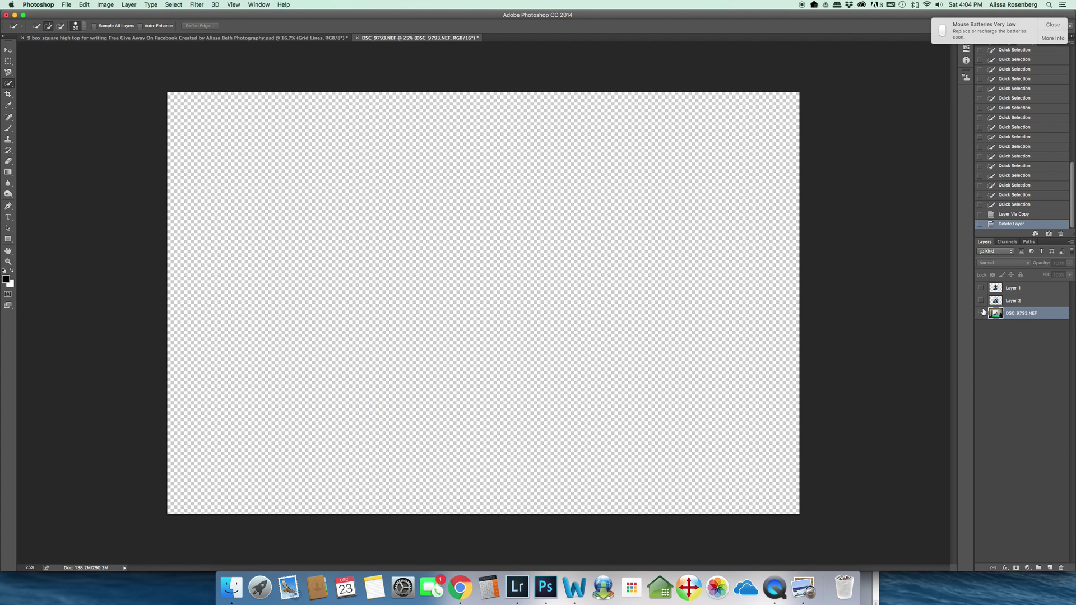
click(981, 313)
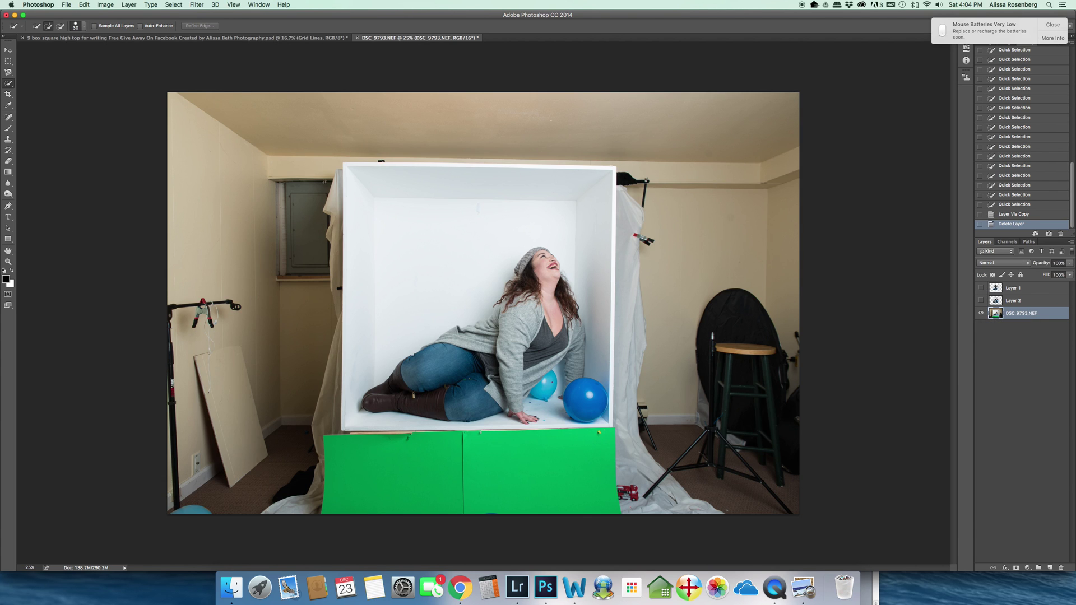
Copy a rectangular marquee selection of the white box to its own layer and delete the DSC_9793.NEF source layer
click(7, 63)
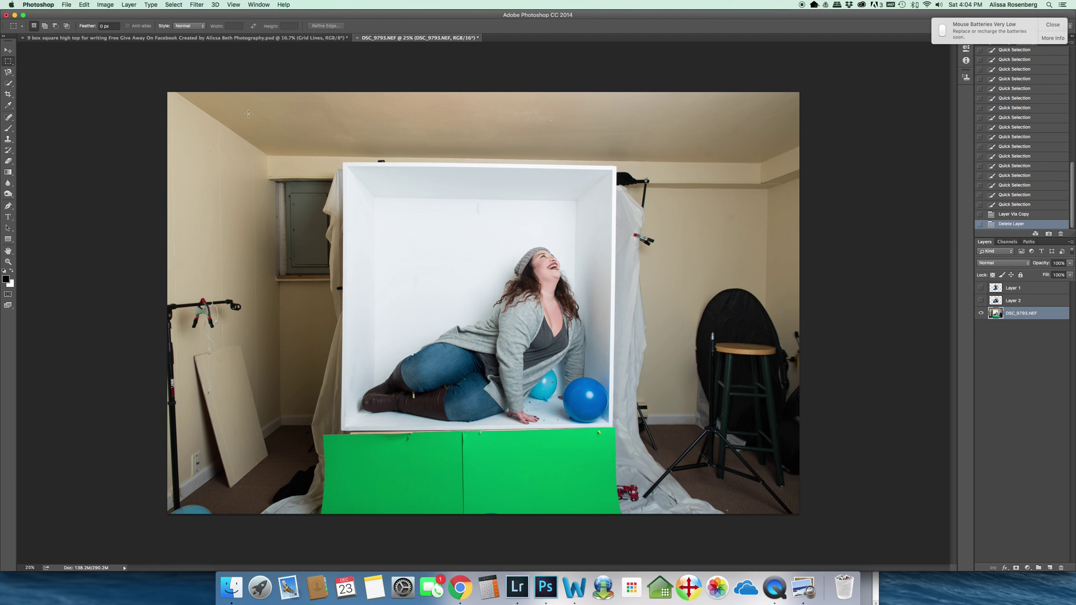
drag(344, 164, 615, 430)
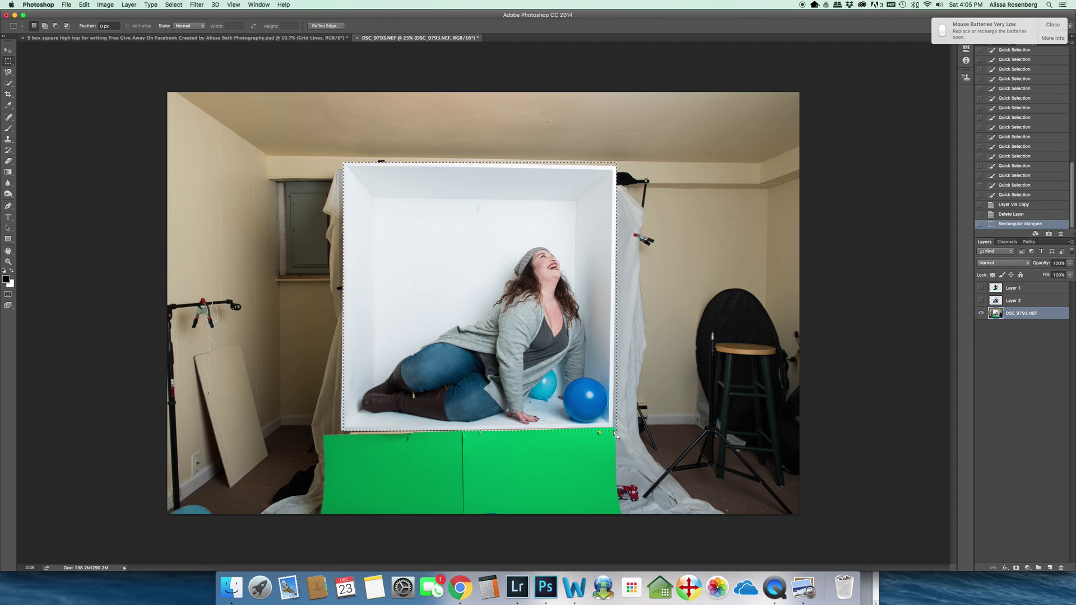
key(super+j)
click(1030, 332)
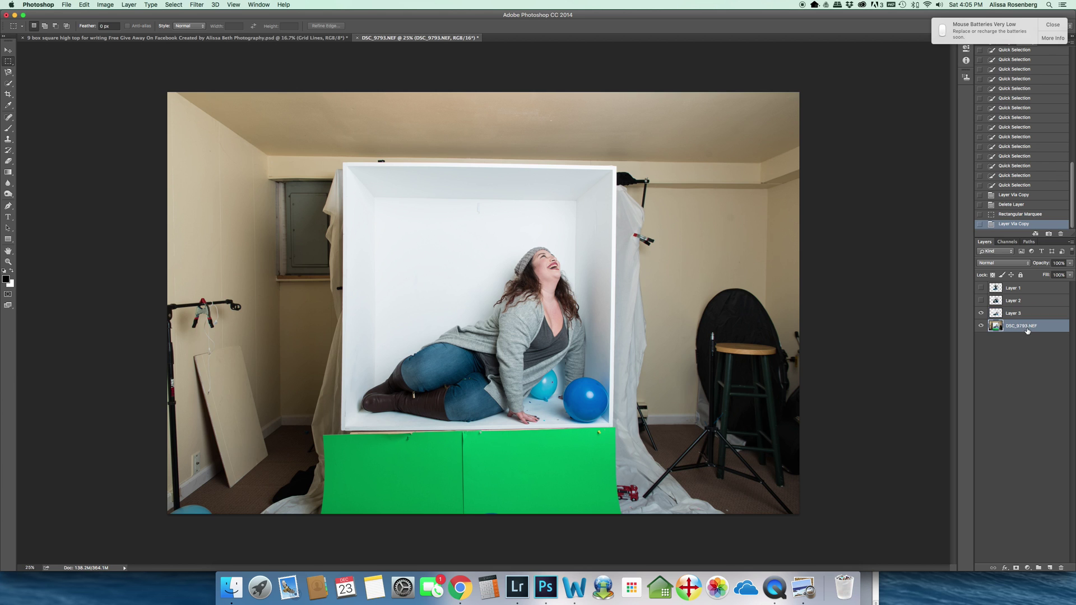
drag(1041, 330, 1063, 567)
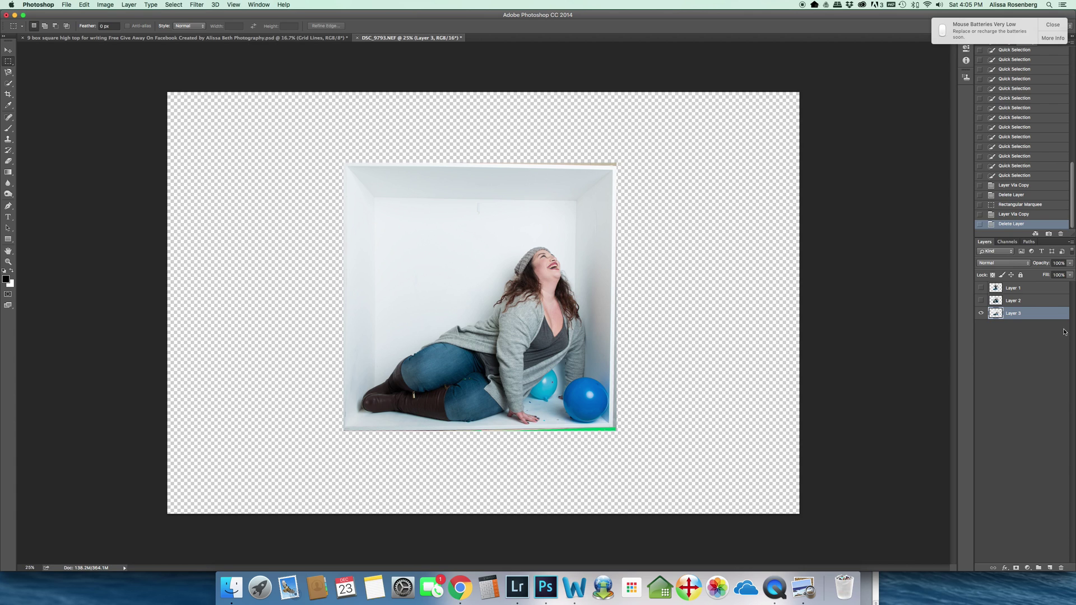
Group the three cut-out layers, Layer 1, Layer 2 and Layer 3
click(1031, 288)
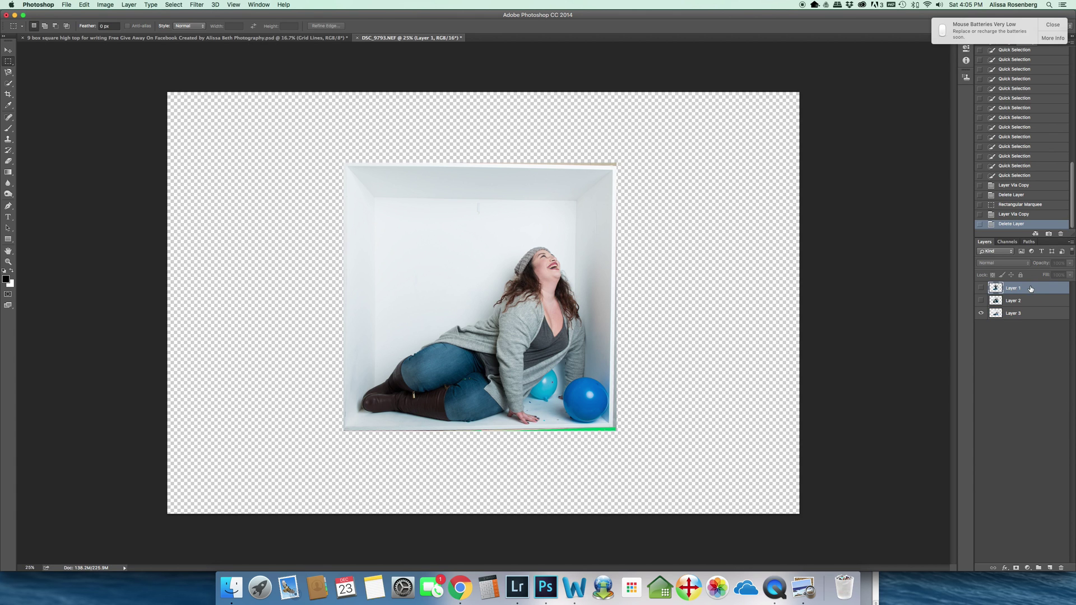
shift+click(1042, 306)
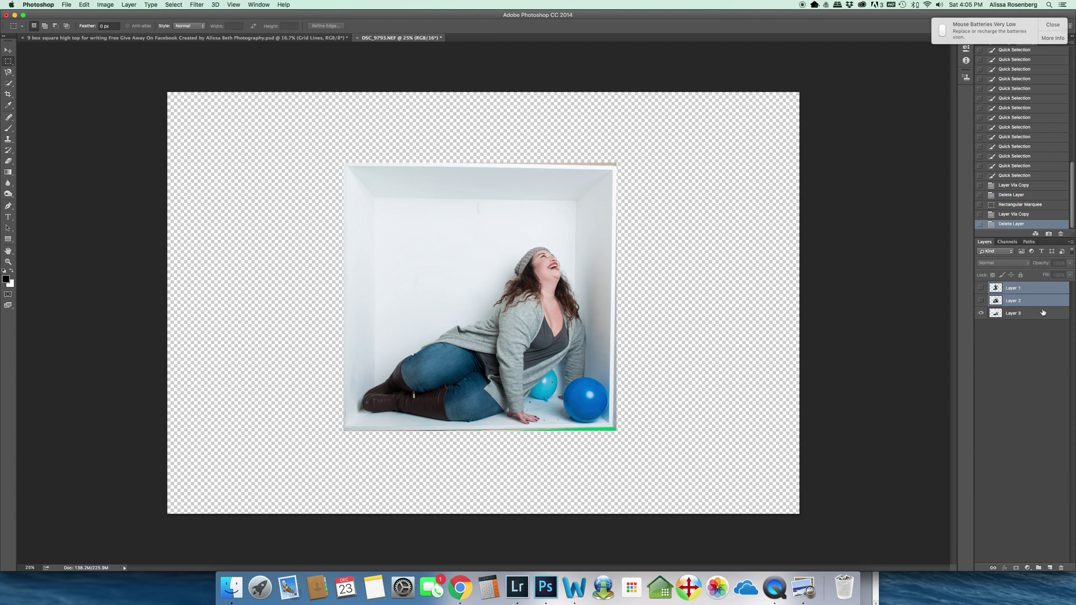
shift+click(1042, 313)
drag(1043, 314, 1040, 568)
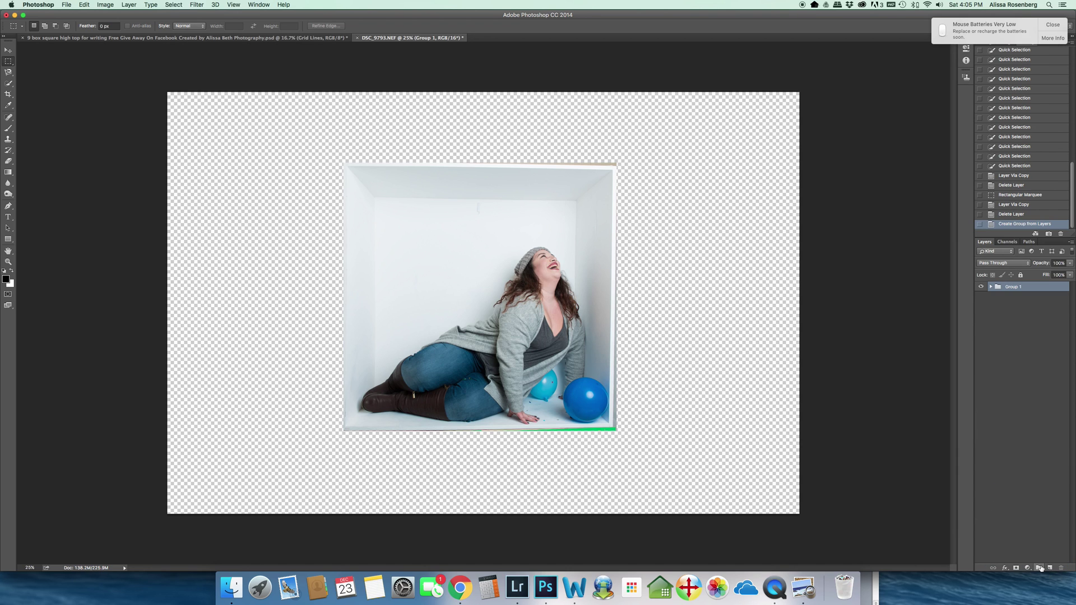
Expand the group and make Layer 1 and Layer 2 visible inside it
click(990, 287)
click(1005, 297)
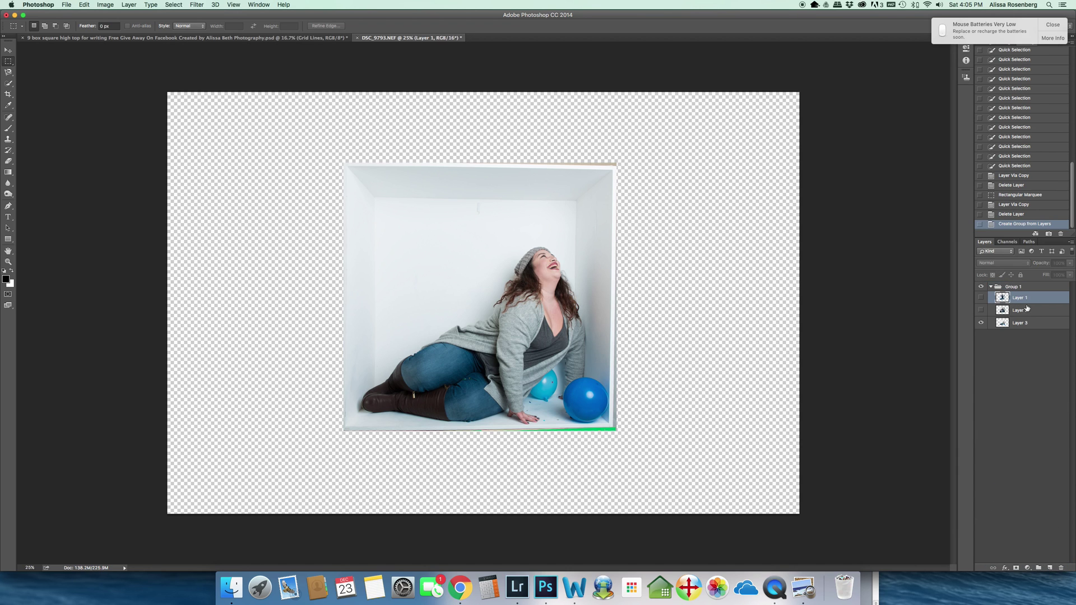
click(981, 310)
click(980, 298)
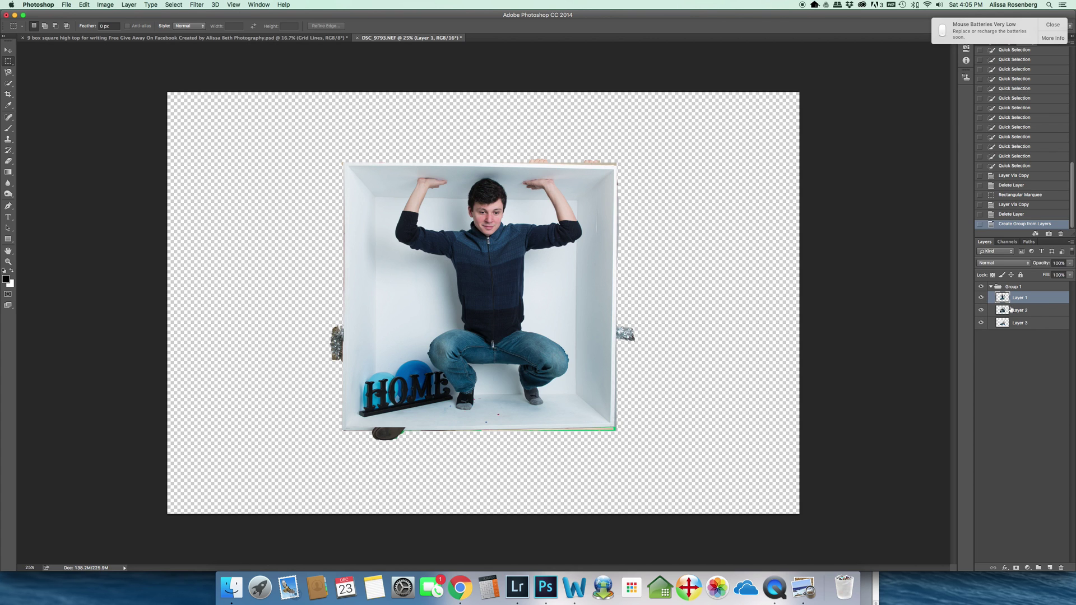
Move all three cut-out layers from the group into the 9 box square template document
shift+click(1038, 323)
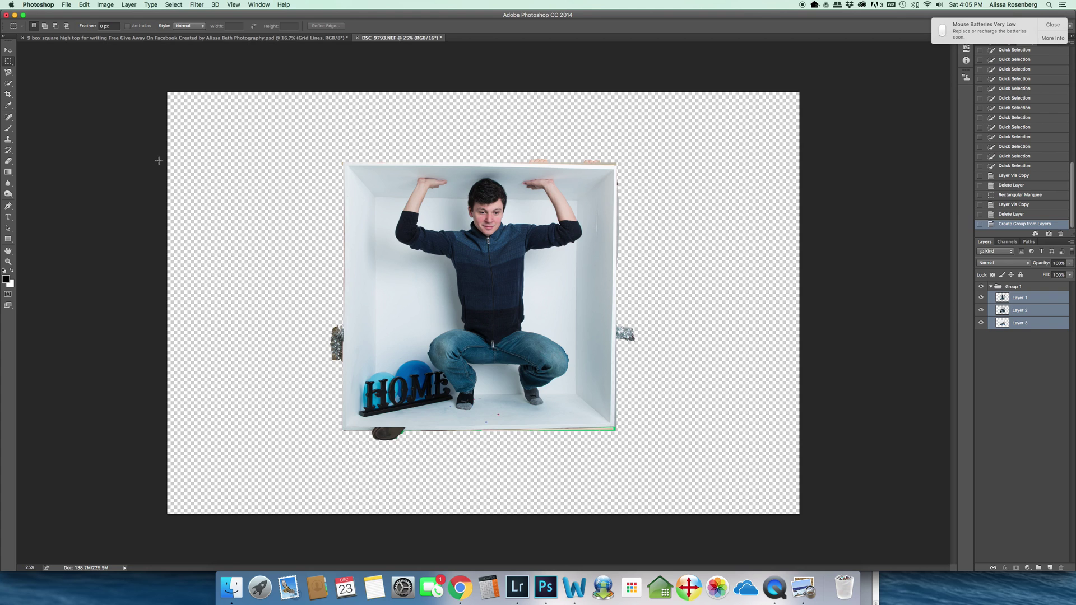
key(v)
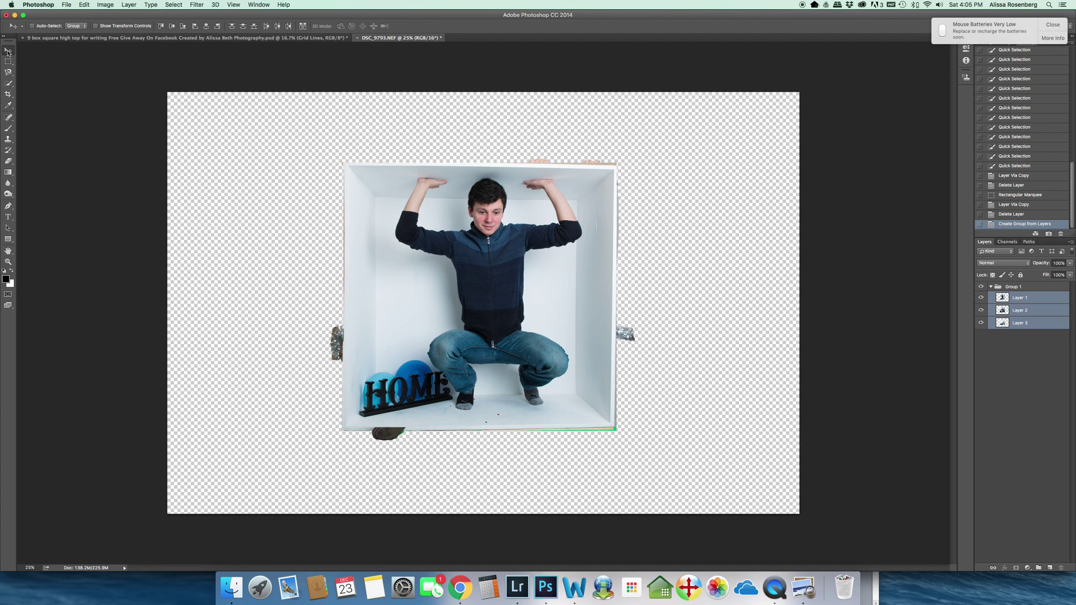
click(481, 289)
click(317, 38)
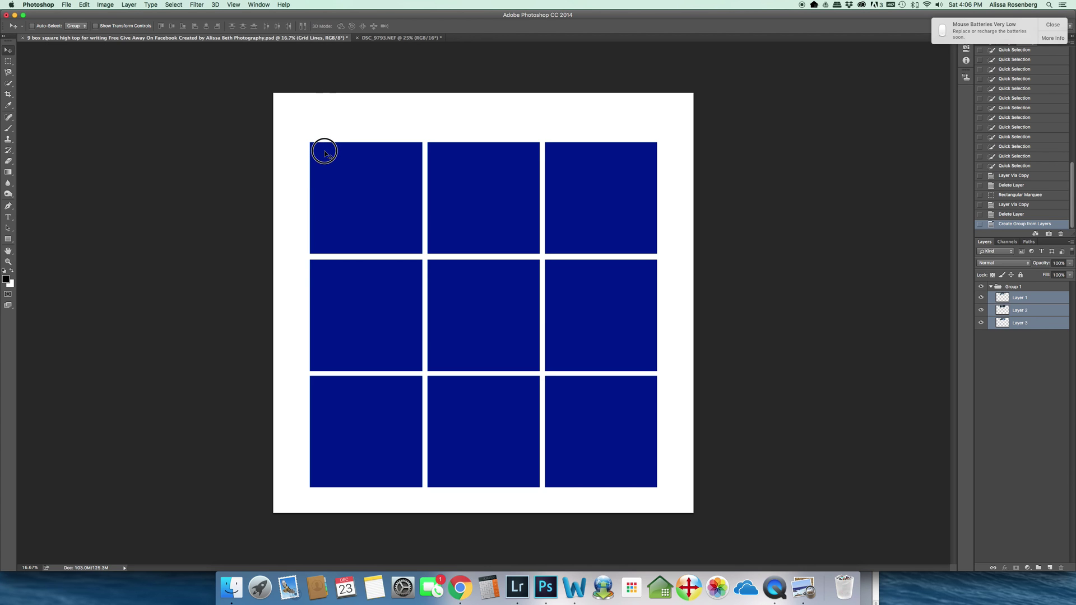
drag(325, 155, 325, 155)
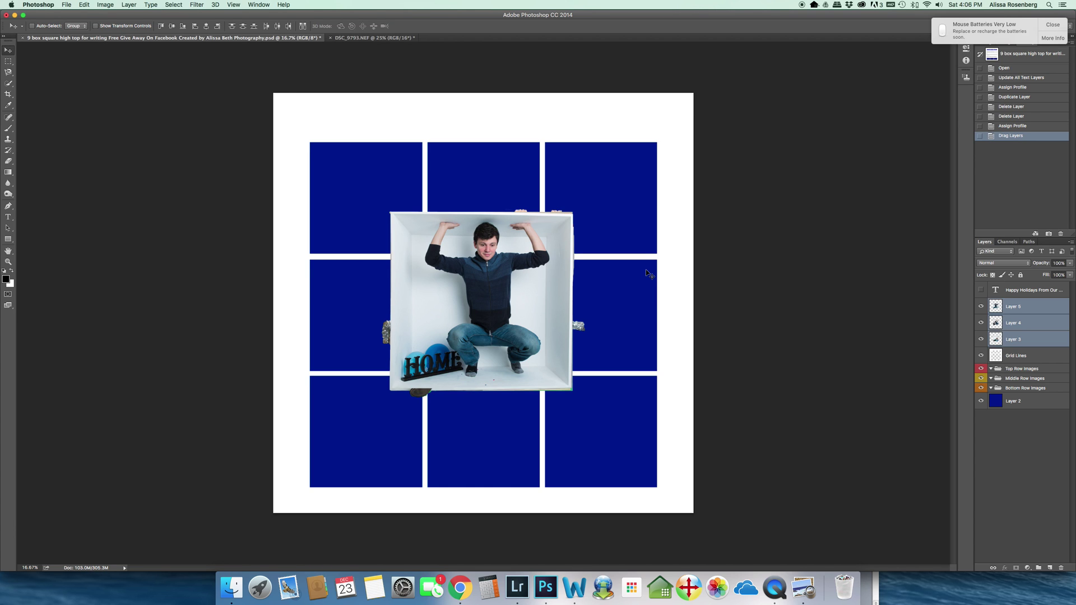
click(1022, 310)
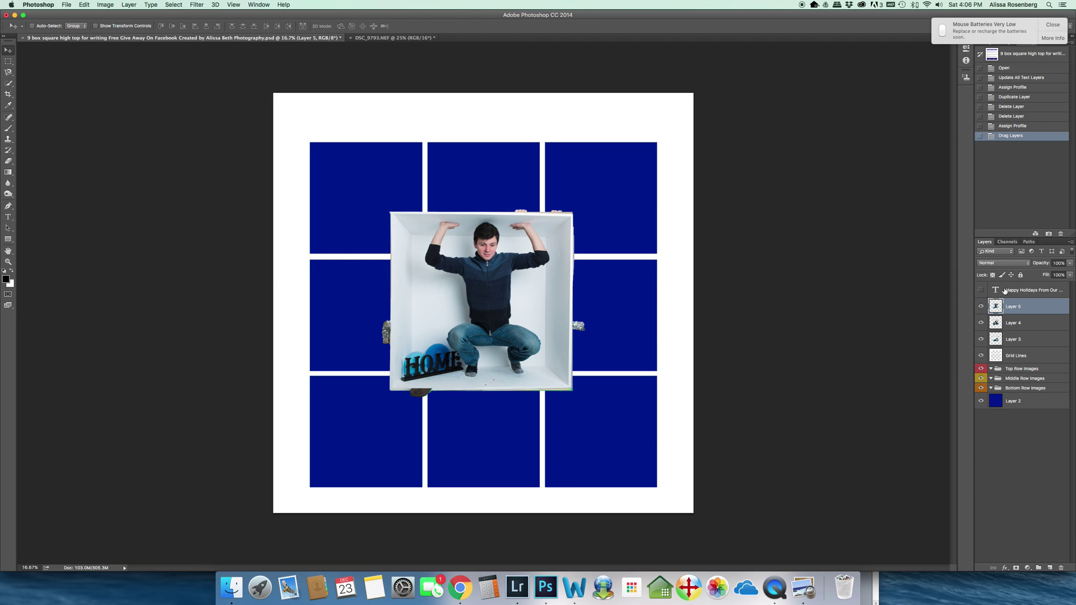
click(981, 290)
click(981, 290)
mouse_move(477, 277)
mouse_down()
mouse_move(617, 180)
mouse_move(541, 219)
mouse_move(470, 280)
mouse_up()
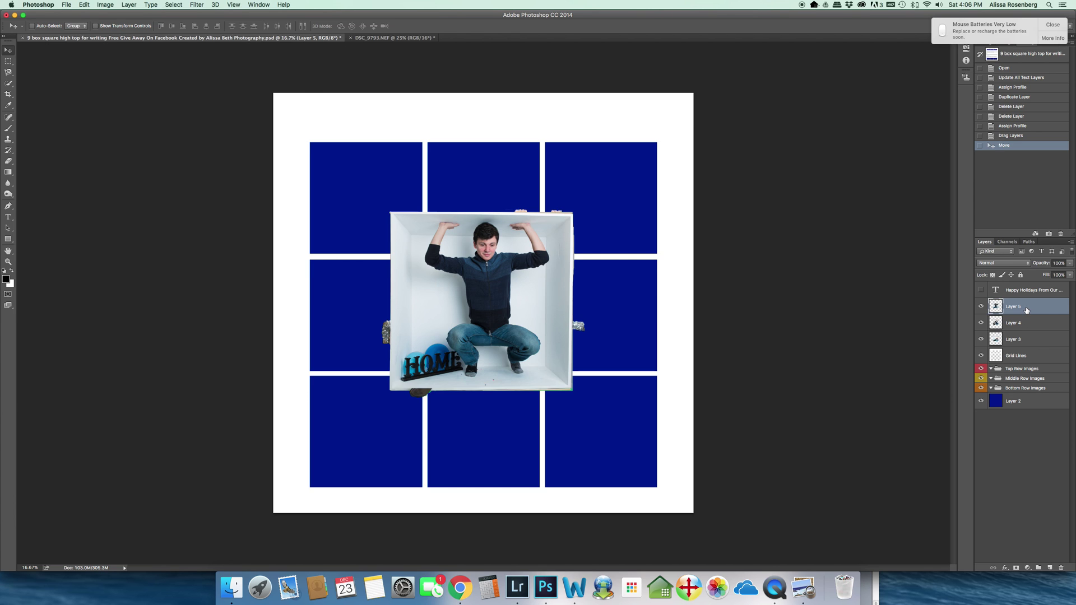
shift+click(1033, 339)
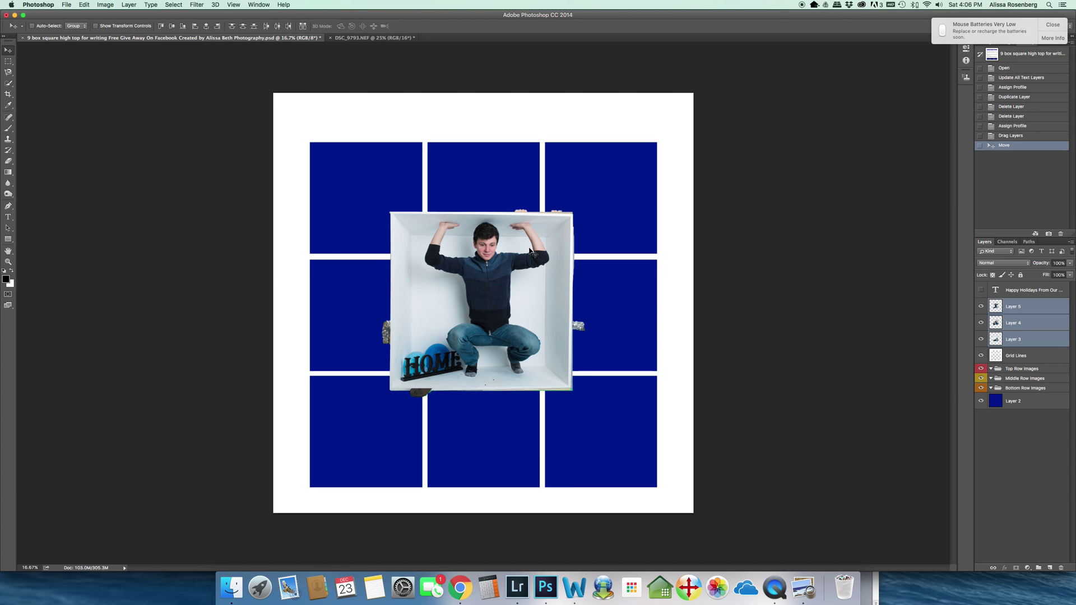
key(t)
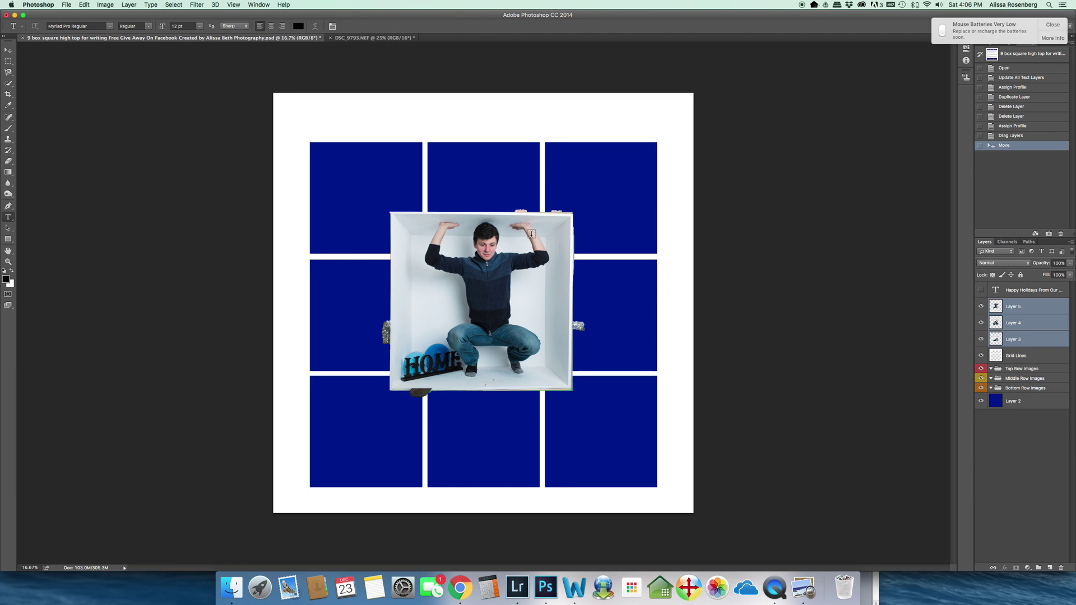
key(v)
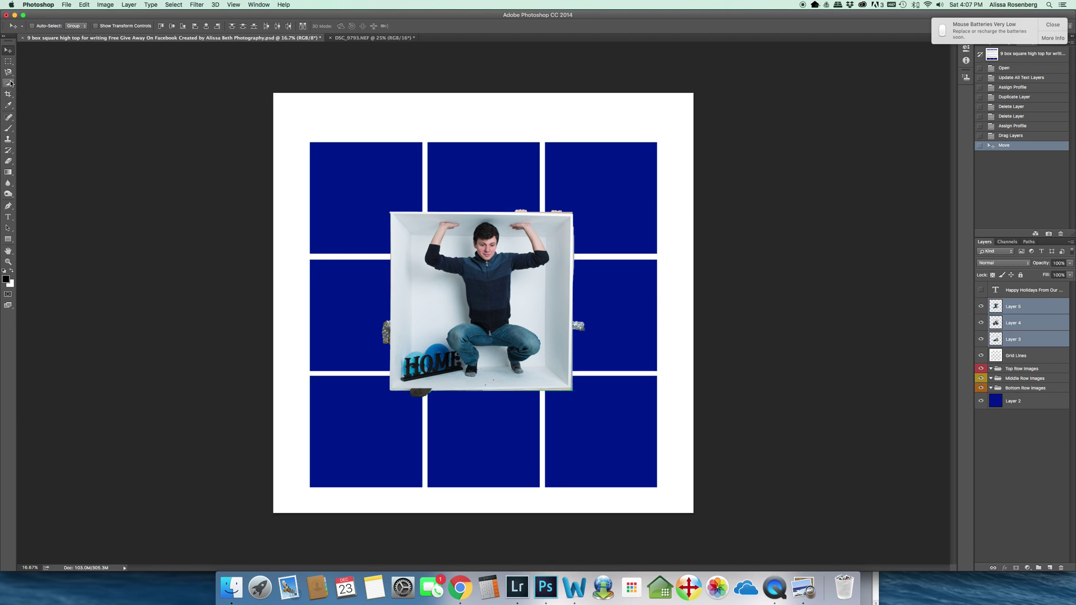
Turn on Show Transform Controls for the Move tool and select the imported Layer 5, Layer 4 and Layer 3 together
click(9, 52)
click(1039, 309)
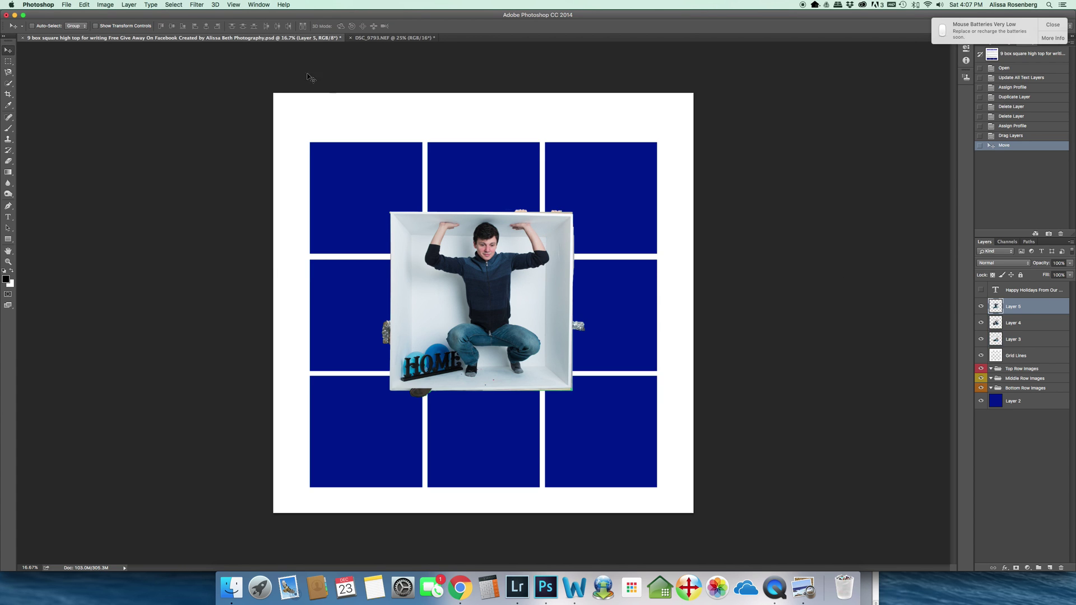
click(98, 26)
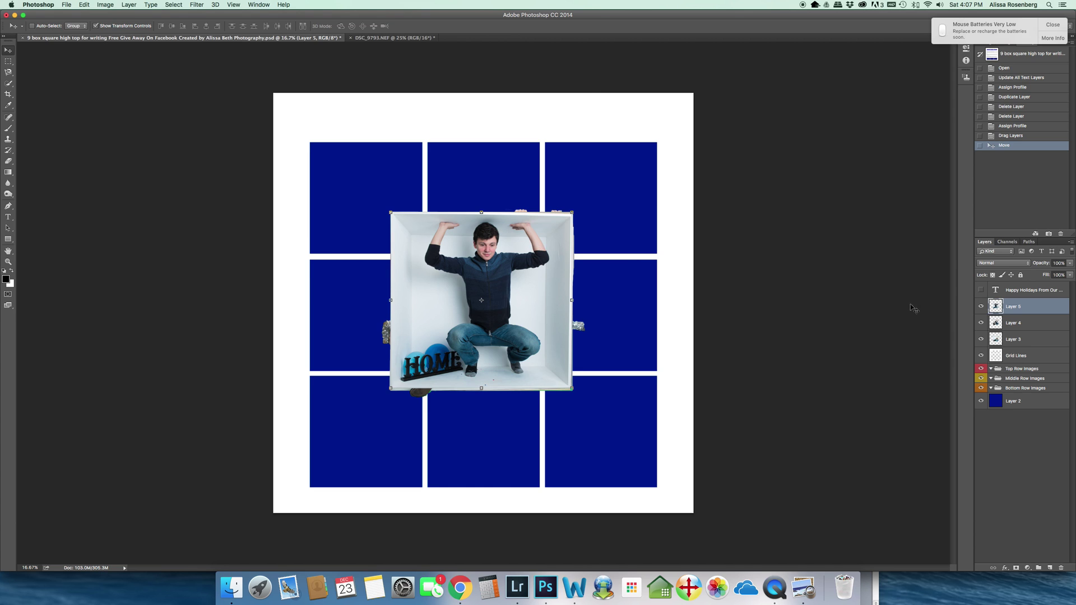
shift+click(1040, 324)
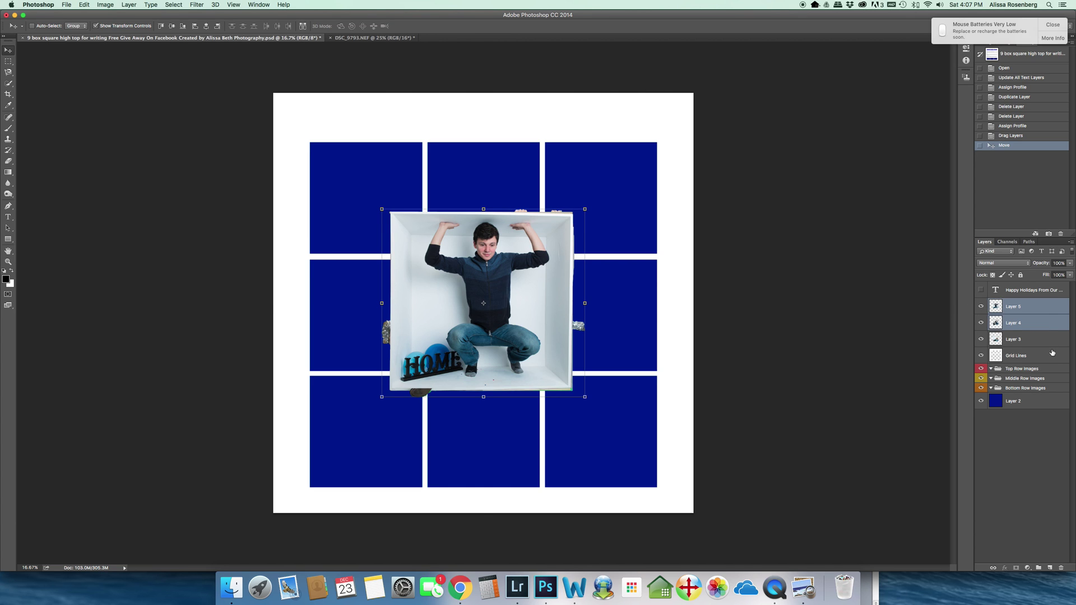
shift+click(1052, 353)
super+click(1044, 354)
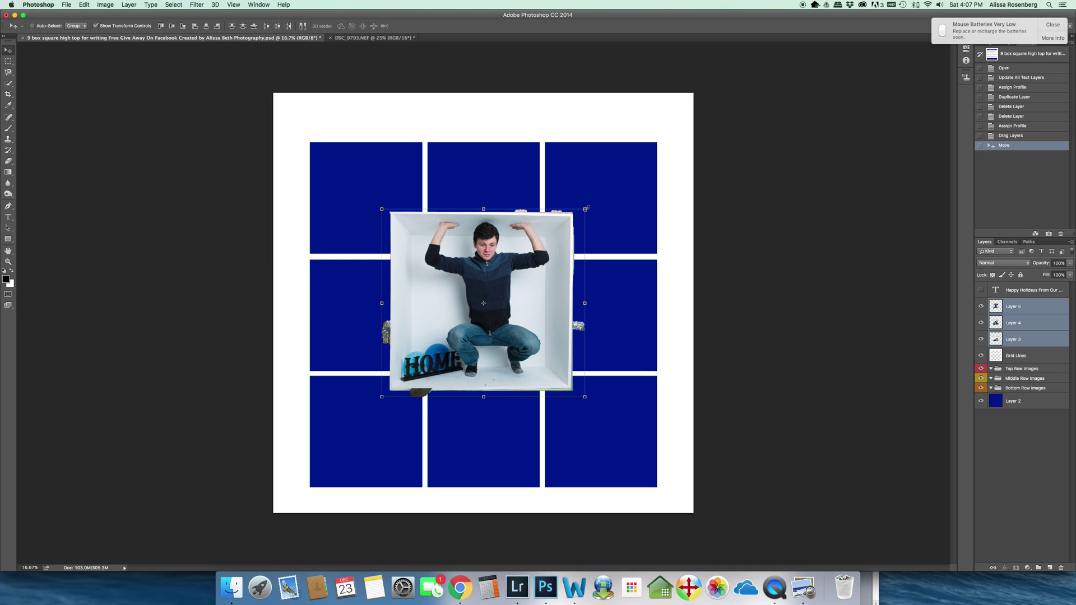
Scale the three selected layers together to about 62% and fit them over the grid's upper-left square
drag(586, 206, 516, 267)
drag(466, 292, 398, 231)
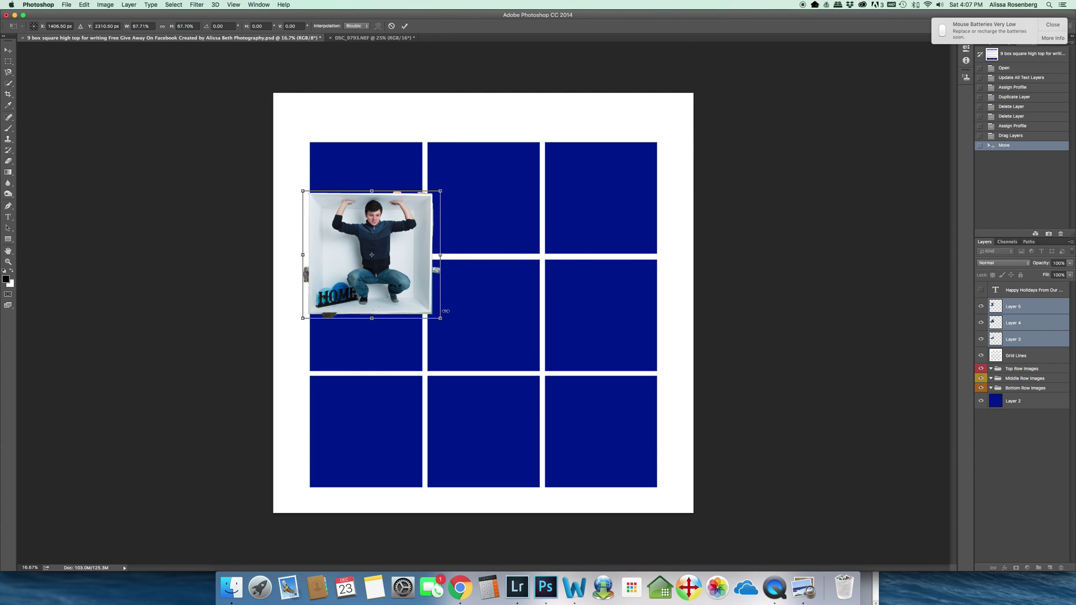
drag(442, 318, 426, 305)
drag(391, 257, 391, 205)
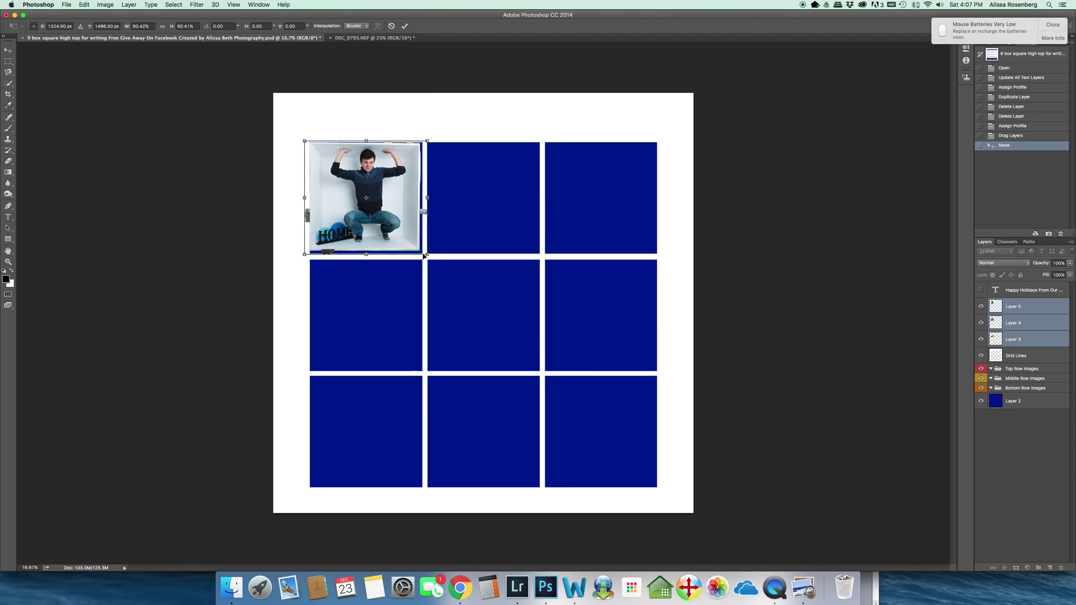
drag(427, 255, 429, 258)
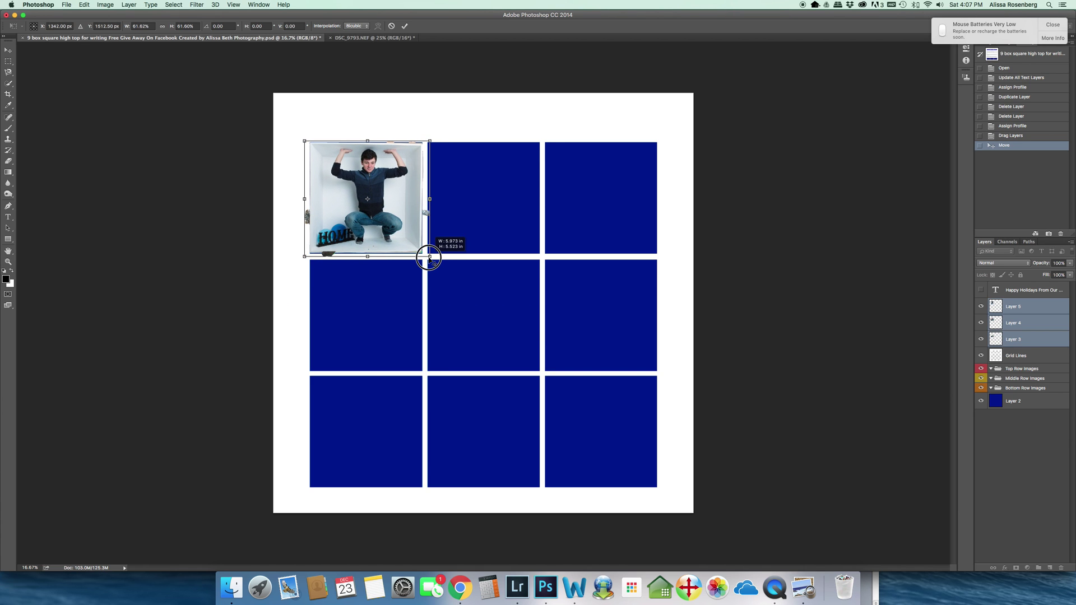
drag(430, 258, 429, 258)
drag(429, 258, 431, 255)
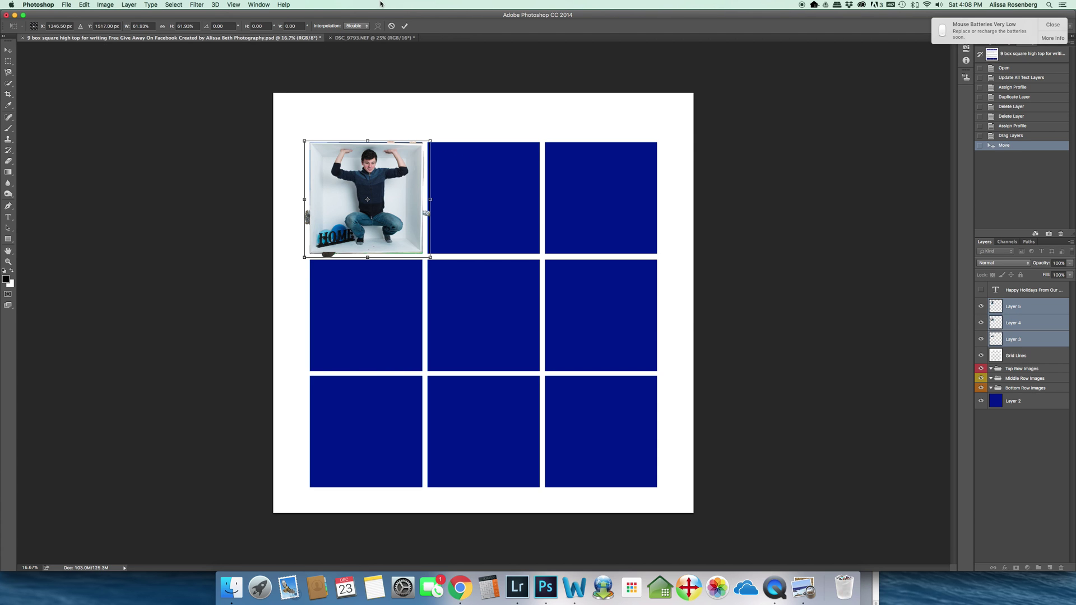
click(406, 26)
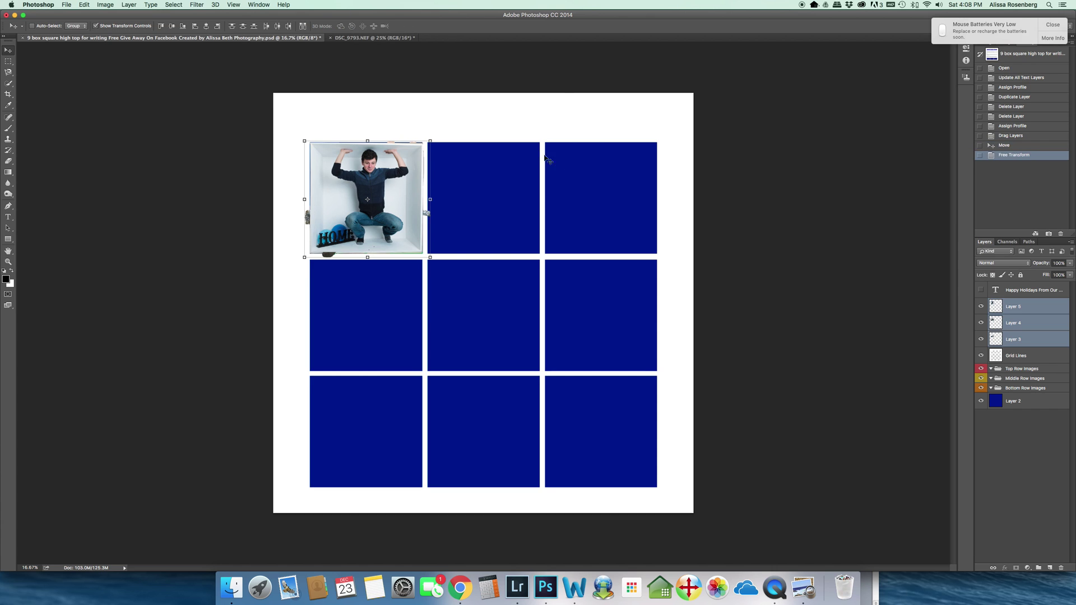
Select Layer 5 alone and move it off the upper-left square to the right side of the grid's middle row
click(1023, 307)
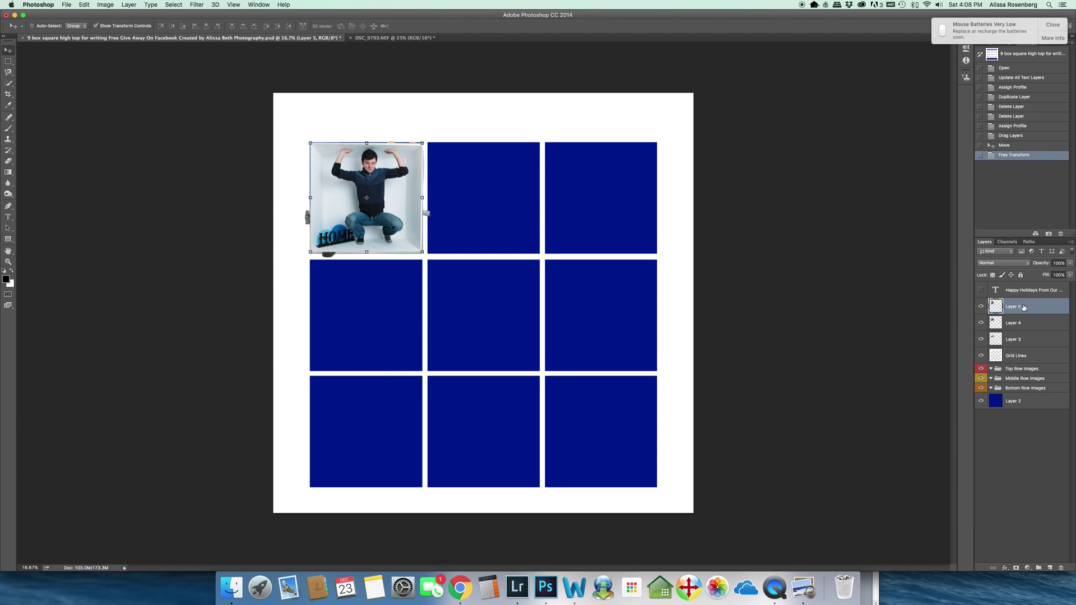
shift+click(1014, 339)
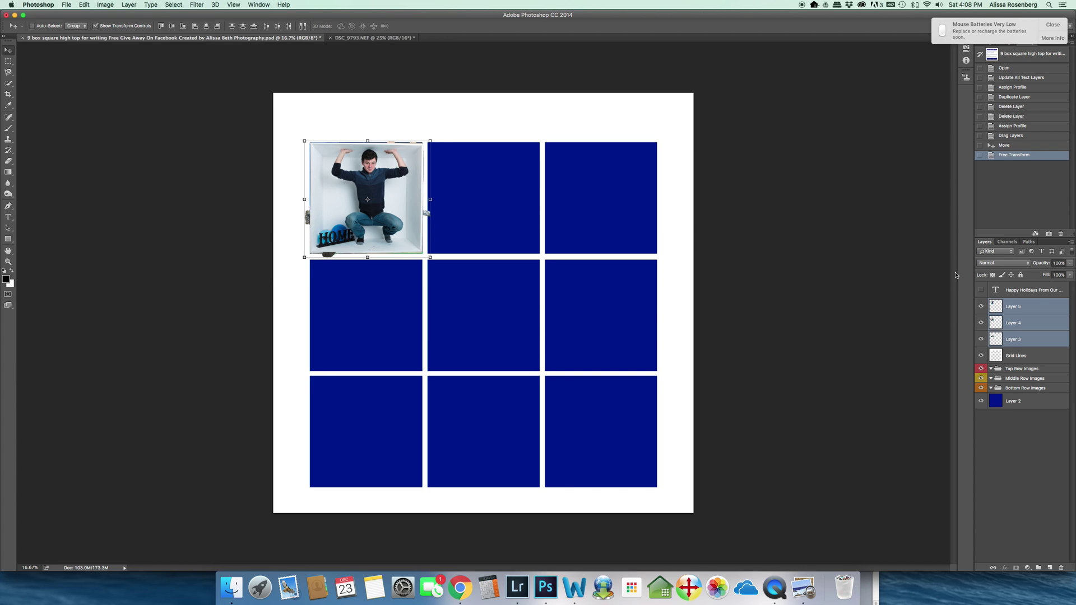
click(1023, 307)
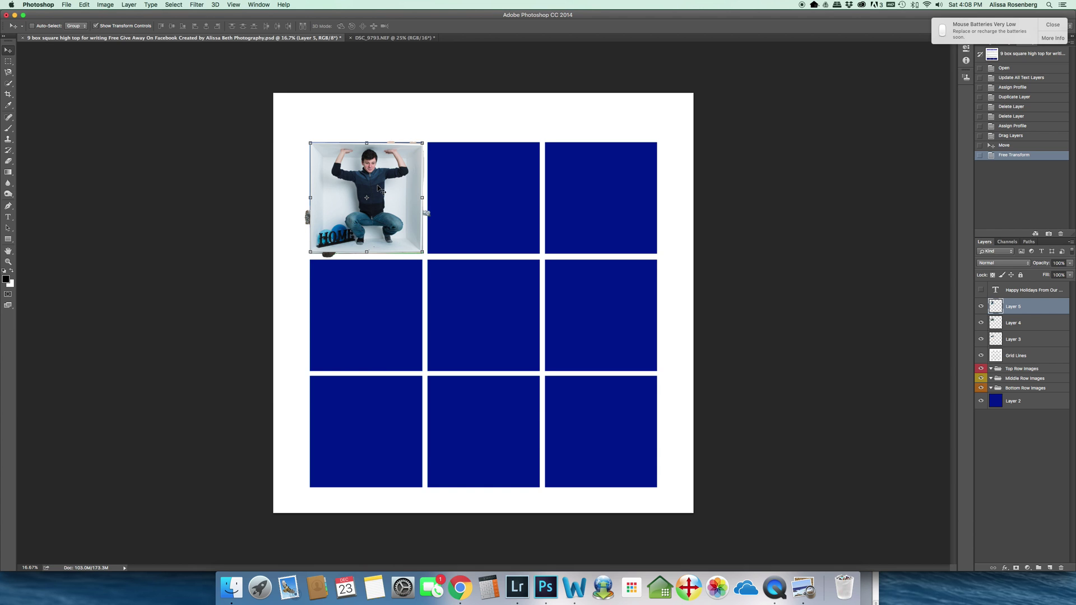
drag(378, 185, 365, 225)
drag(567, 233, 568, 317)
drag(394, 170, 423, 183)
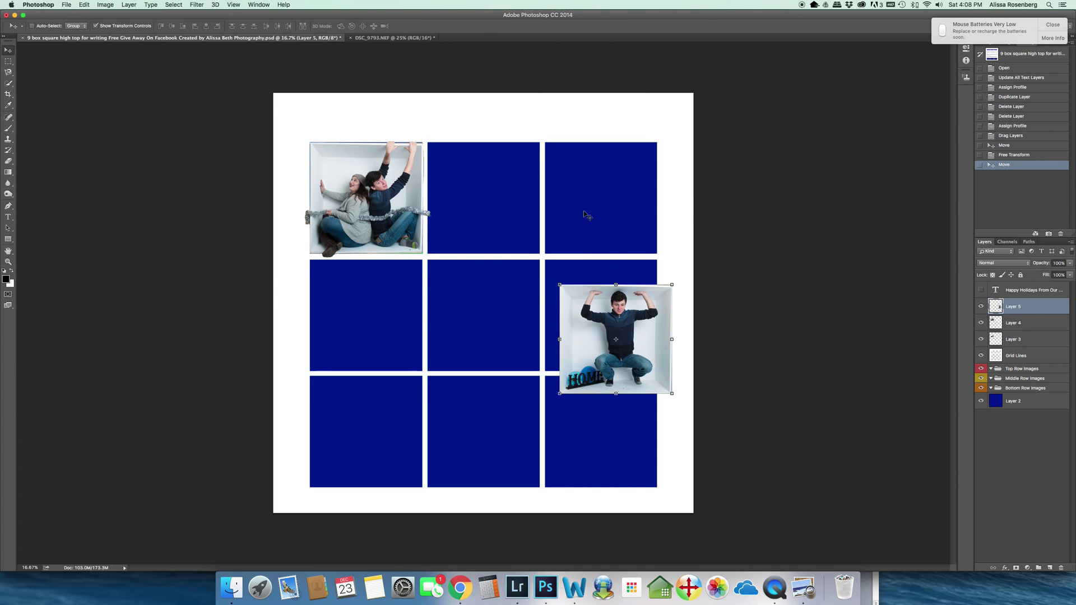
Move Layer 4 from the upper-left square down over the grid's centre square
click(1025, 328)
drag(363, 184, 478, 309)
drag(390, 218, 386, 239)
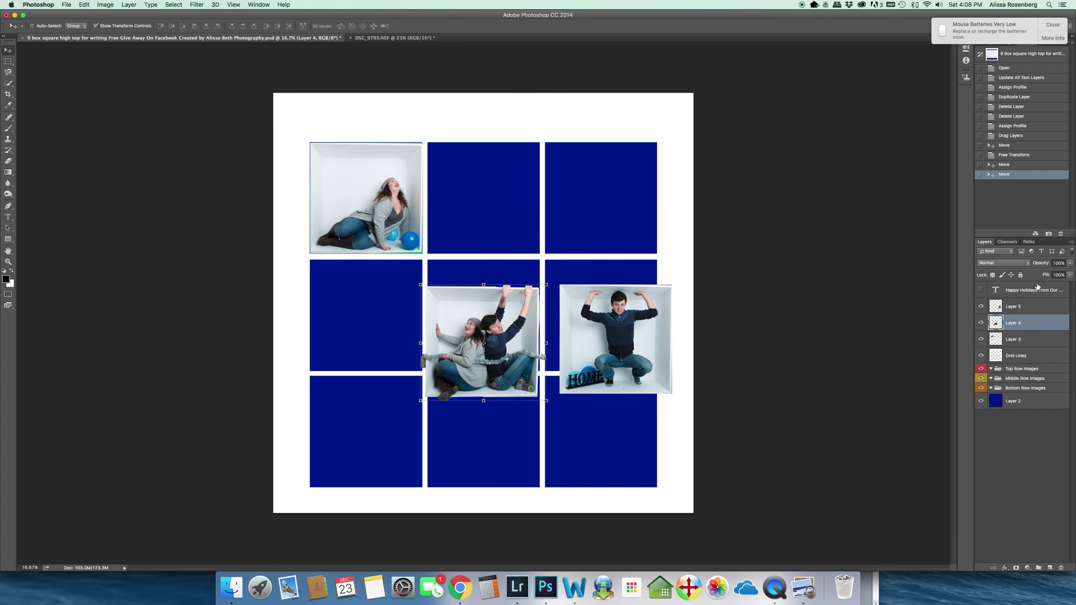
Move Layer 3 from the upper-left square into the top-centre square
click(1029, 340)
drag(334, 184, 444, 184)
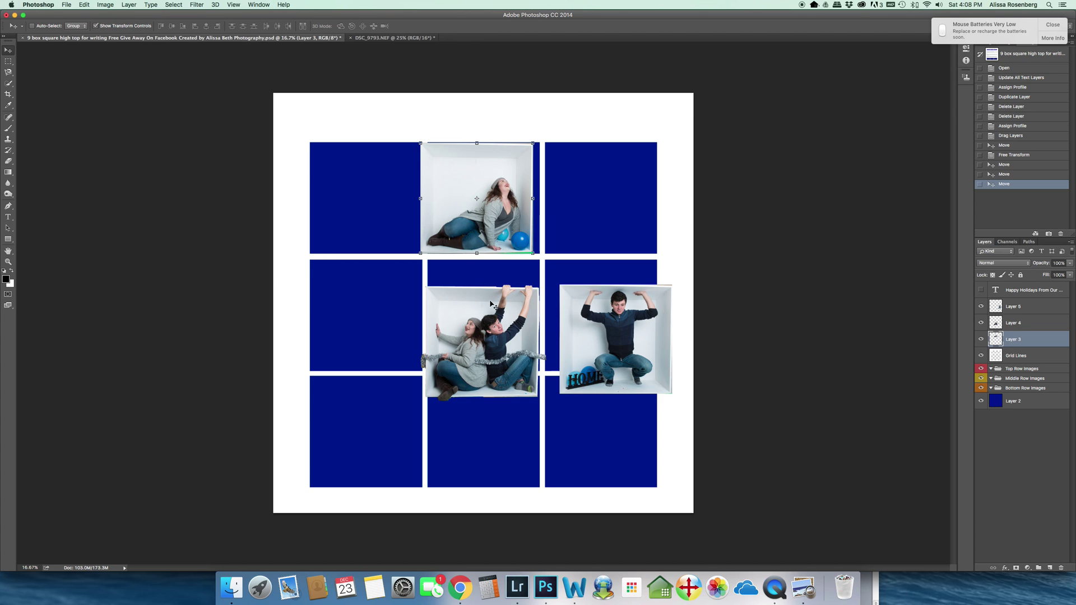
mouse_move(494, 317)
mouse_down()
mouse_move(505, 297)
mouse_move(501, 315)
mouse_up()
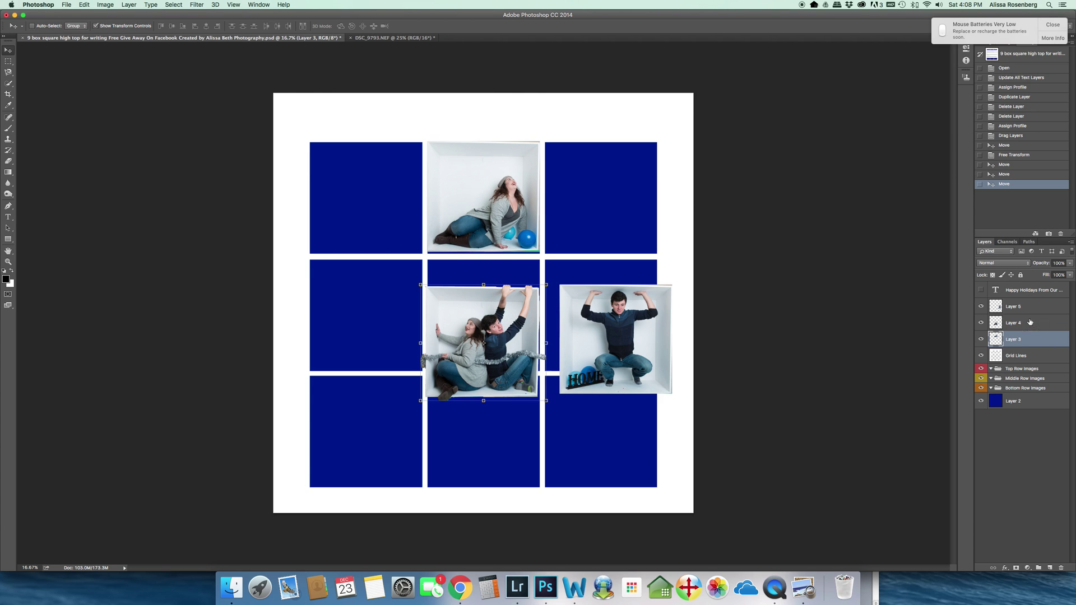
Shift Layer 4 upward so it lines up with the centre square of the grid
click(1037, 323)
drag(485, 351, 483, 325)
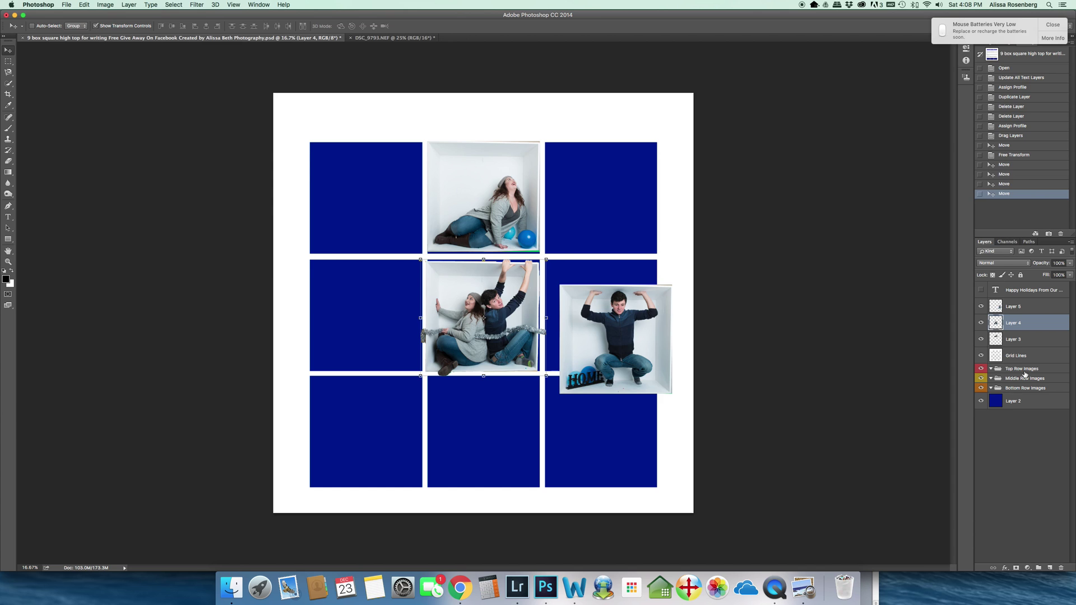
mouse_move(606, 341)
mouse_down()
mouse_move(586, 346)
mouse_move(605, 340)
mouse_up()
Nudge Layer 3 within the top-centre square and move Layer 5 into the bottom-centre square
click(1029, 338)
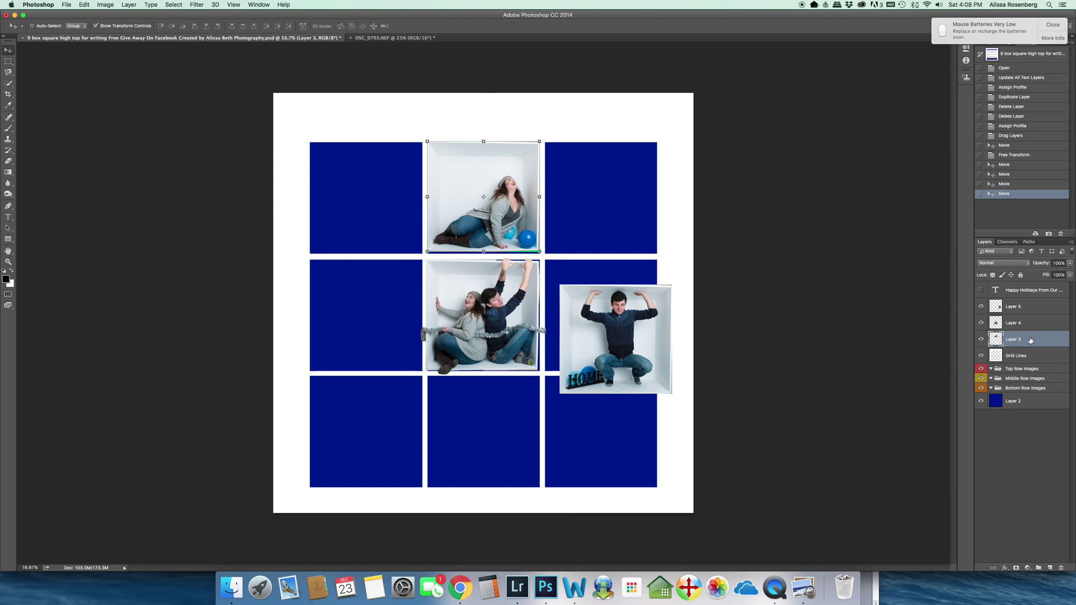
mouse_move(618, 354)
mouse_down()
mouse_move(549, 411)
mouse_move(617, 353)
mouse_up()
click(1021, 310)
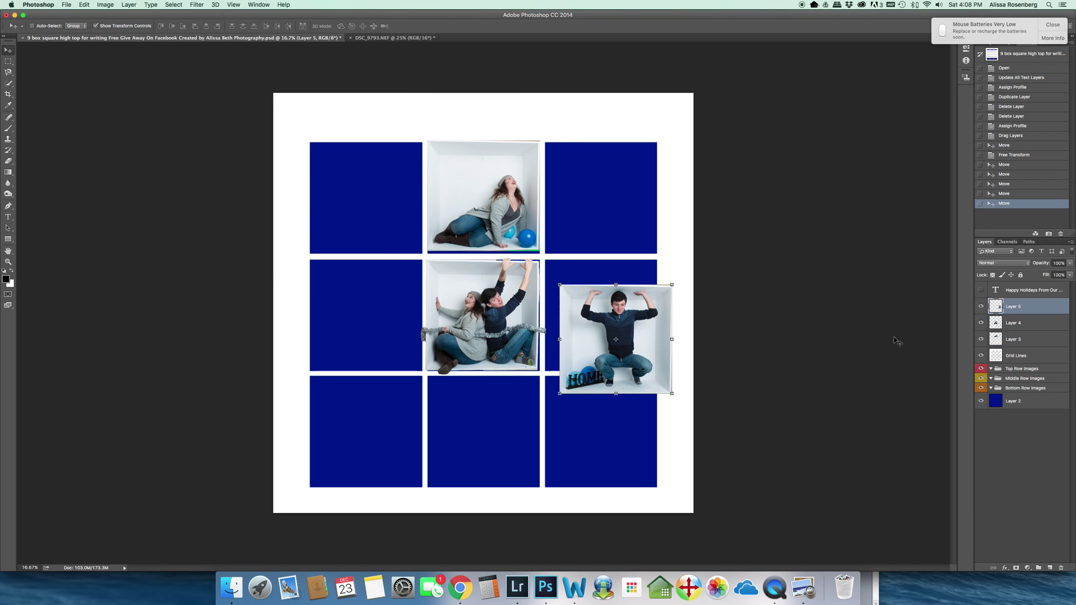
drag(600, 351, 468, 441)
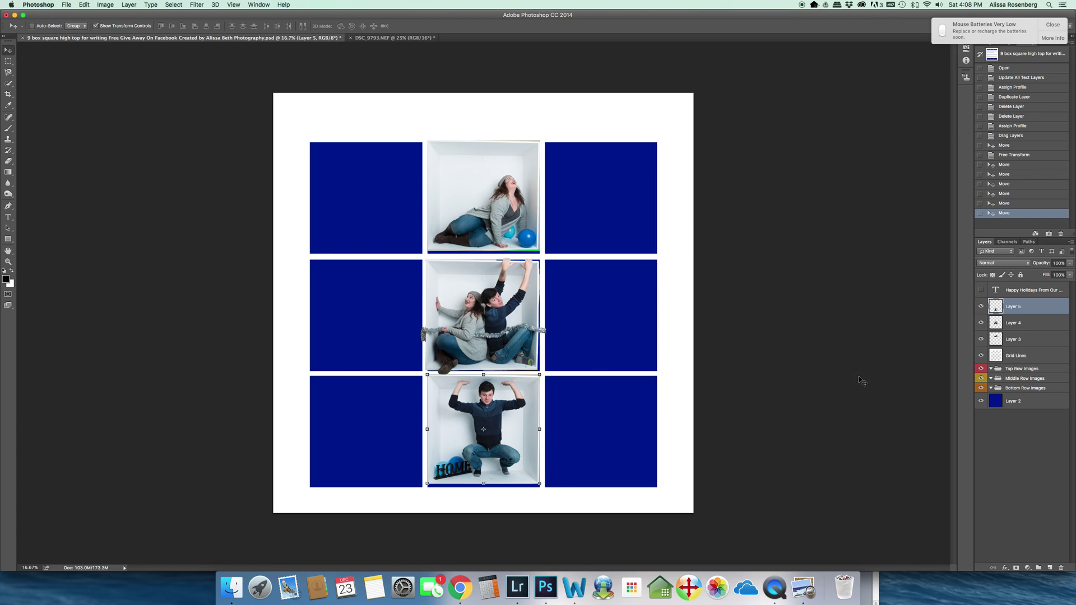
Place Layer 5 in the Bottom Row Images group, Layer 3 in Top Row Images and Layer 4 in Middle Row Images
click(1043, 308)
drag(1043, 308, 1042, 388)
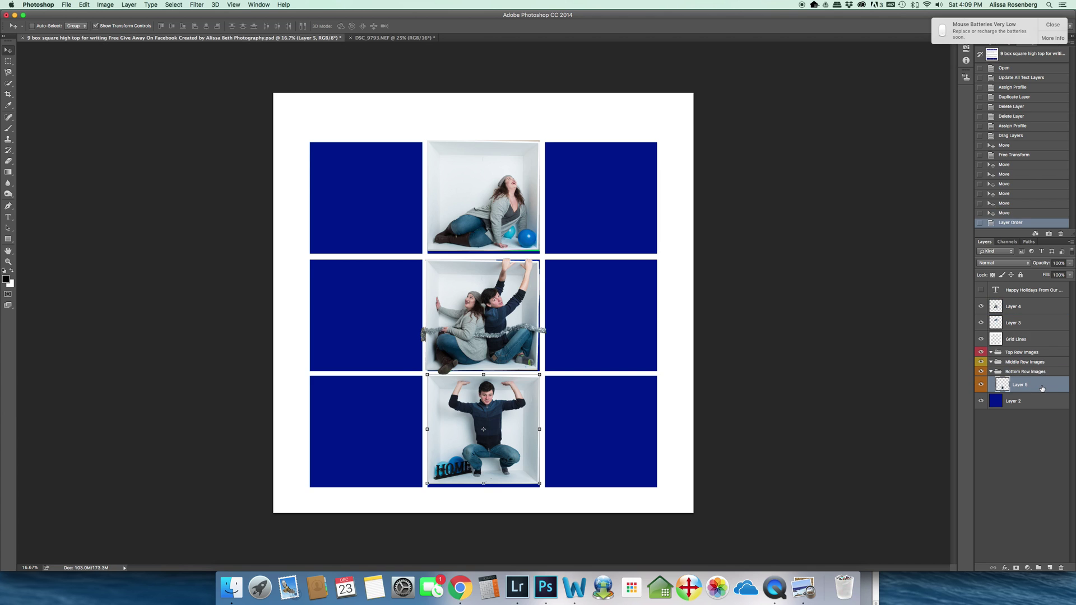
click(1005, 373)
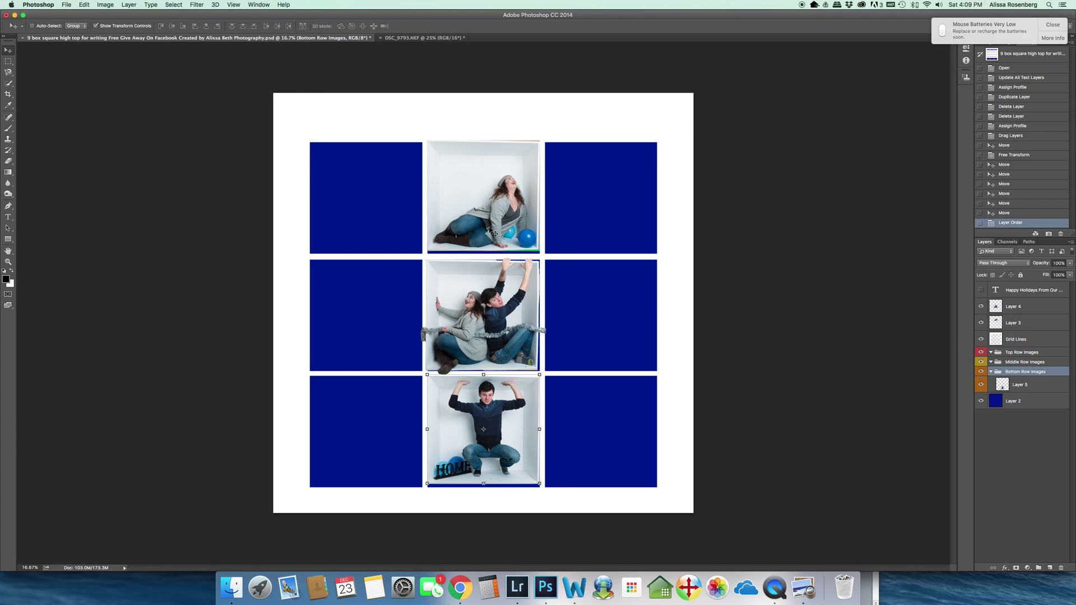
click(1051, 323)
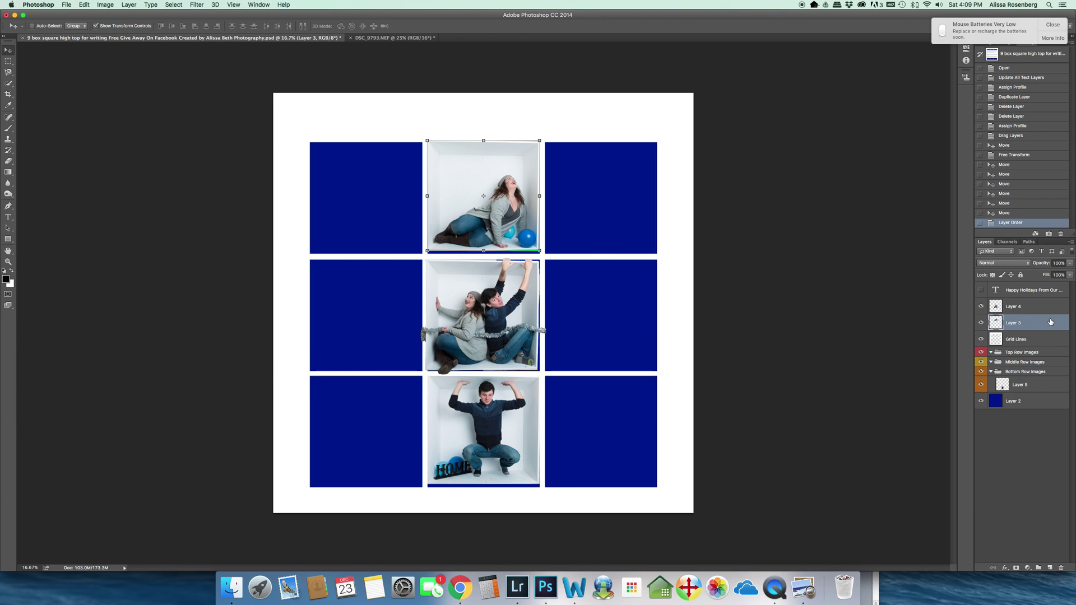
drag(1040, 325, 1041, 354)
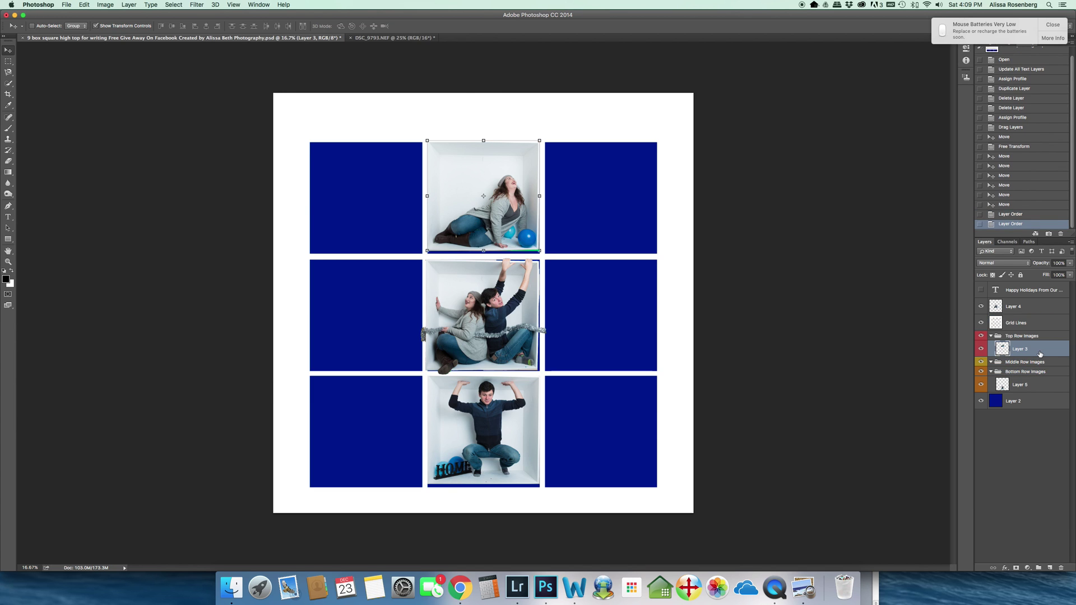
click(1021, 307)
drag(1021, 307, 1025, 366)
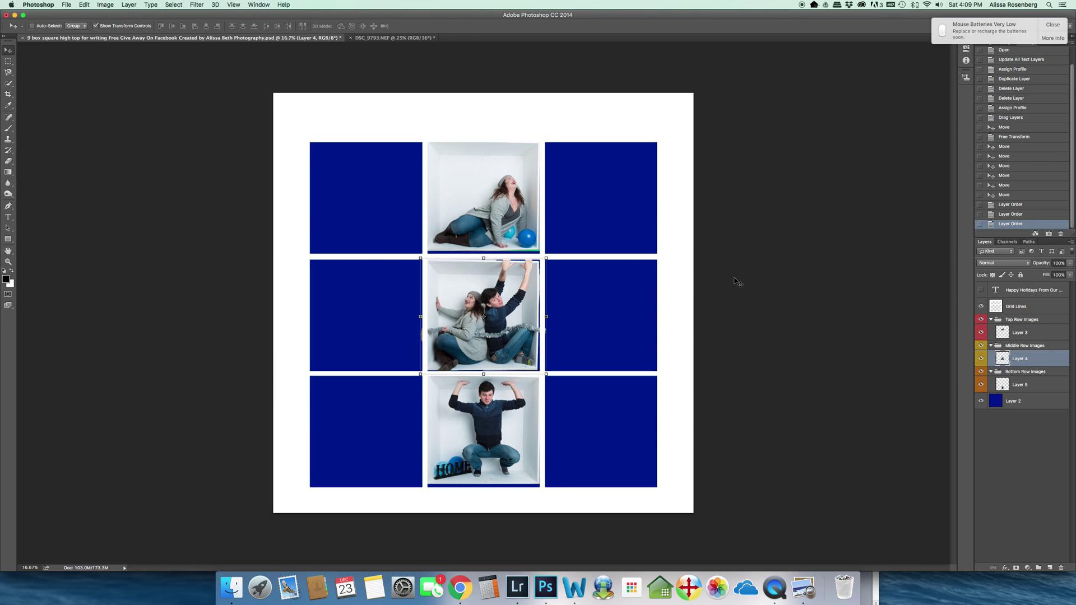
Rename Layer 3 with the woman's first name followed by "looking up"
click(1023, 333)
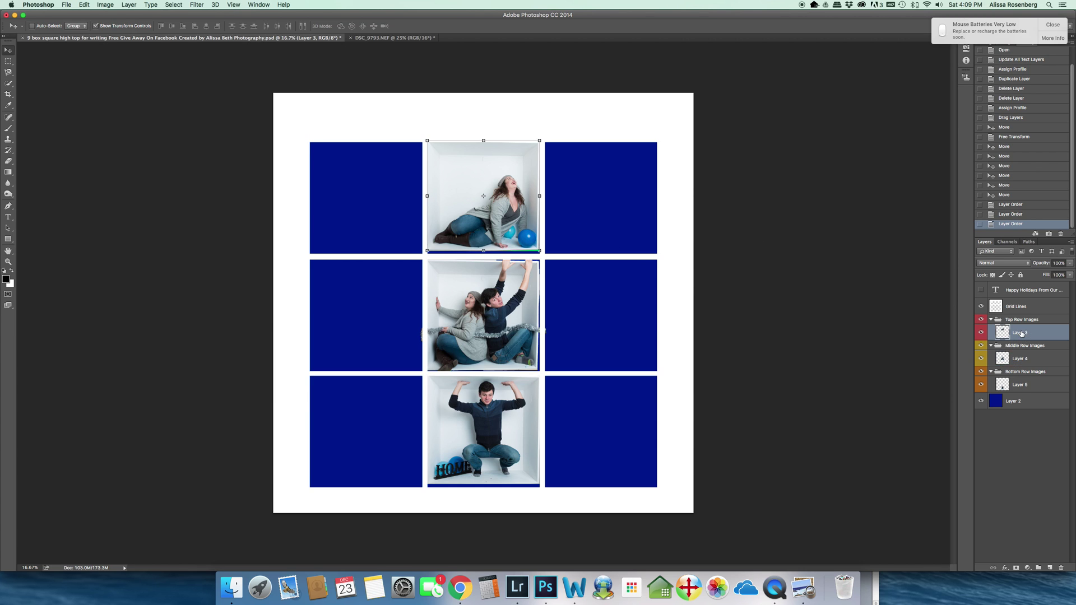
double_click(1022, 333)
text(Meg looking up)
key(Return)
Rename Layer 4 in the Middle Row Images group as "kids in the center"
click(1021, 359)
double_click(1021, 358)
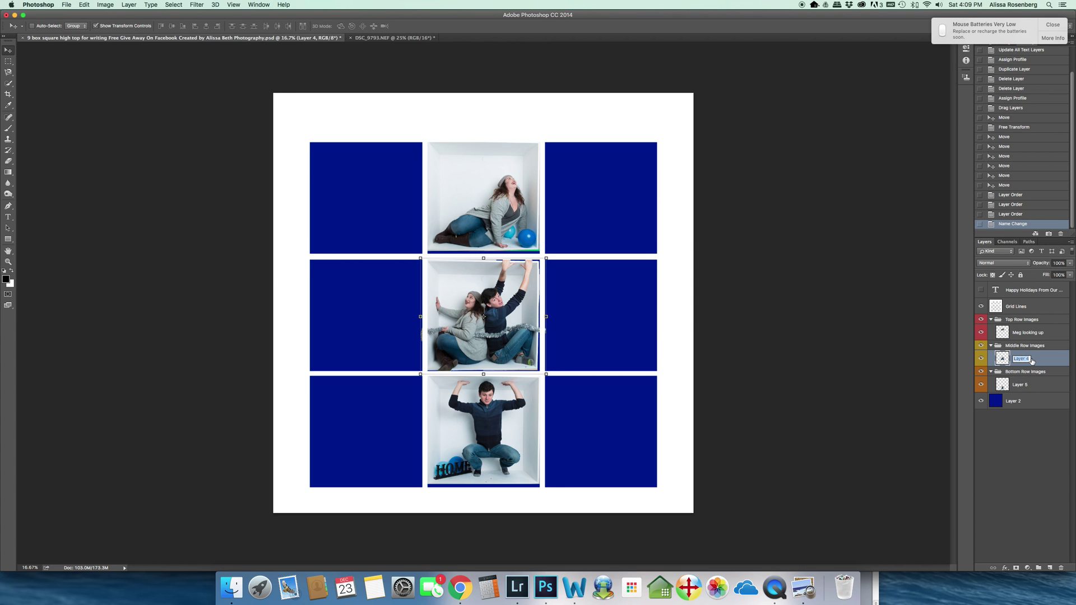
text(Kids in the center)
key(Return)
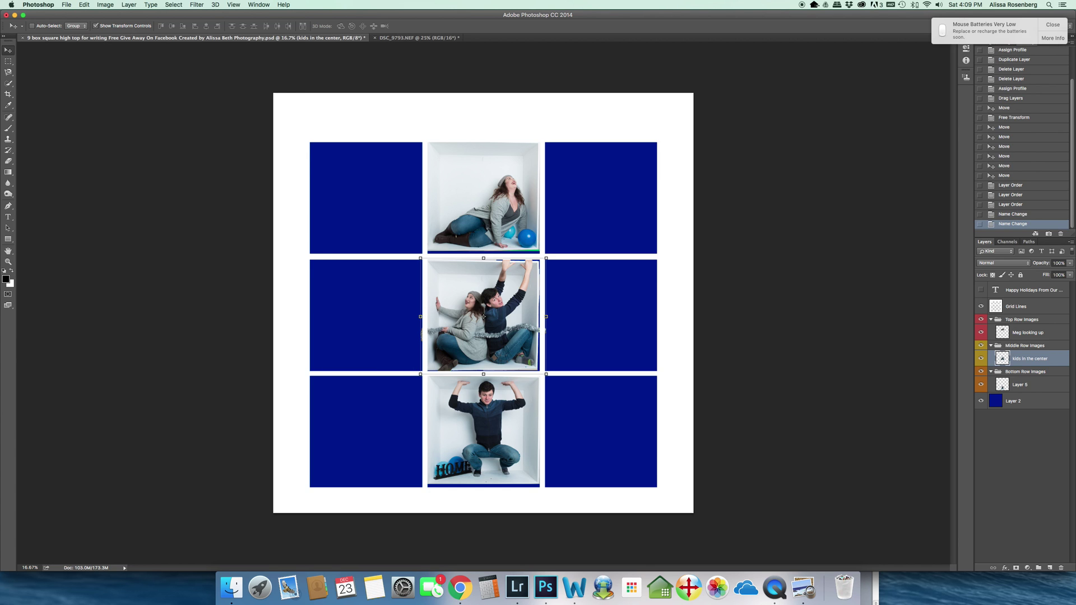
Rename Layer 5 with the man's first name followed by "pushing up"
double_click(1017, 385)
text(Jared)
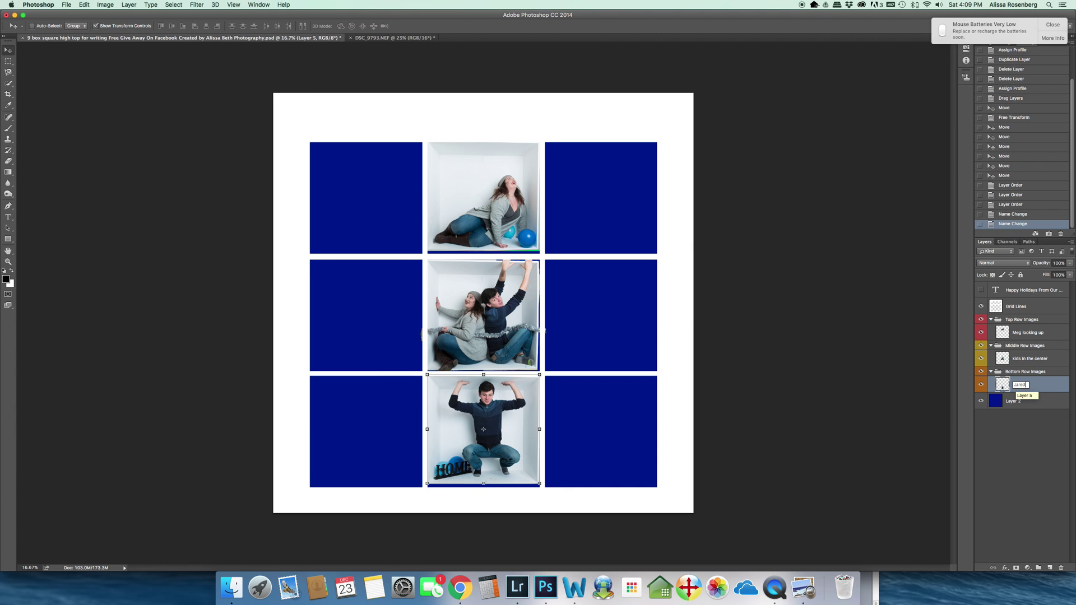
text( pushing up)
key(Return)
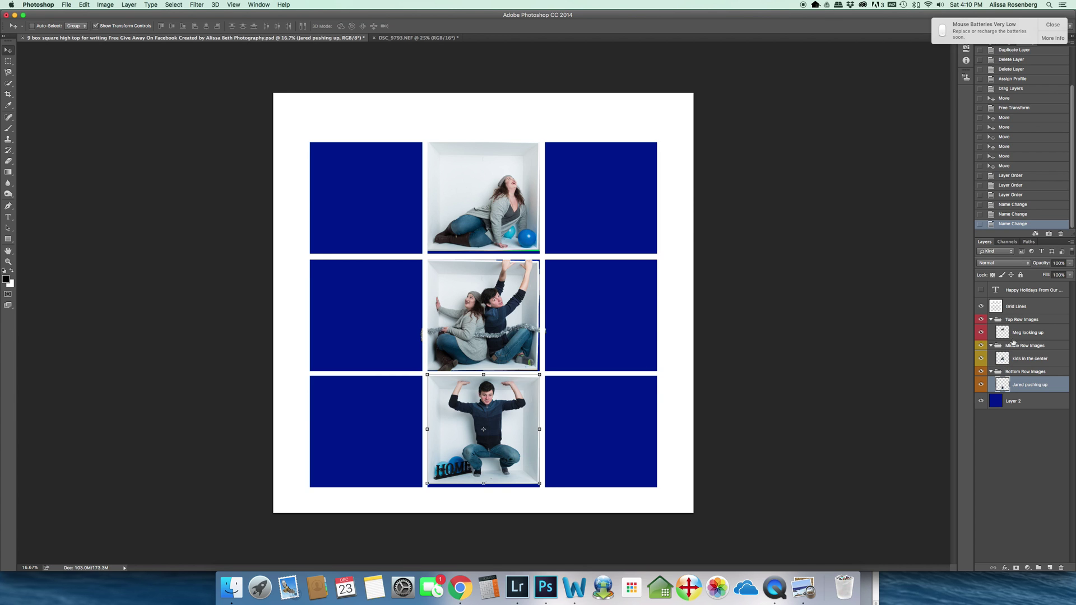
Hide and reshow the Grid Lines layer to compare the three photos with and without the white grid
click(981, 307)
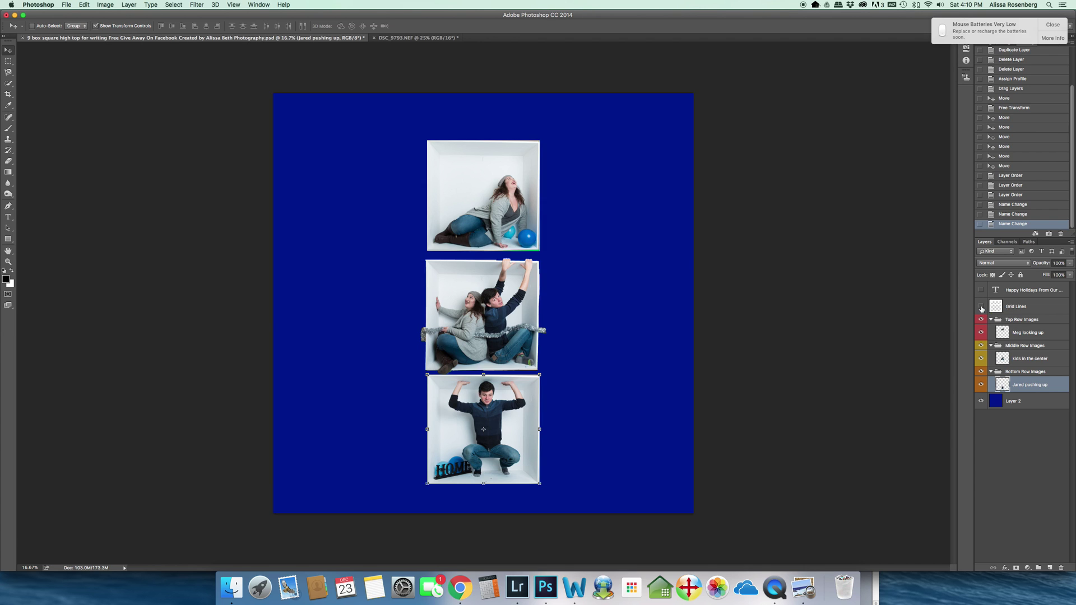
click(981, 306)
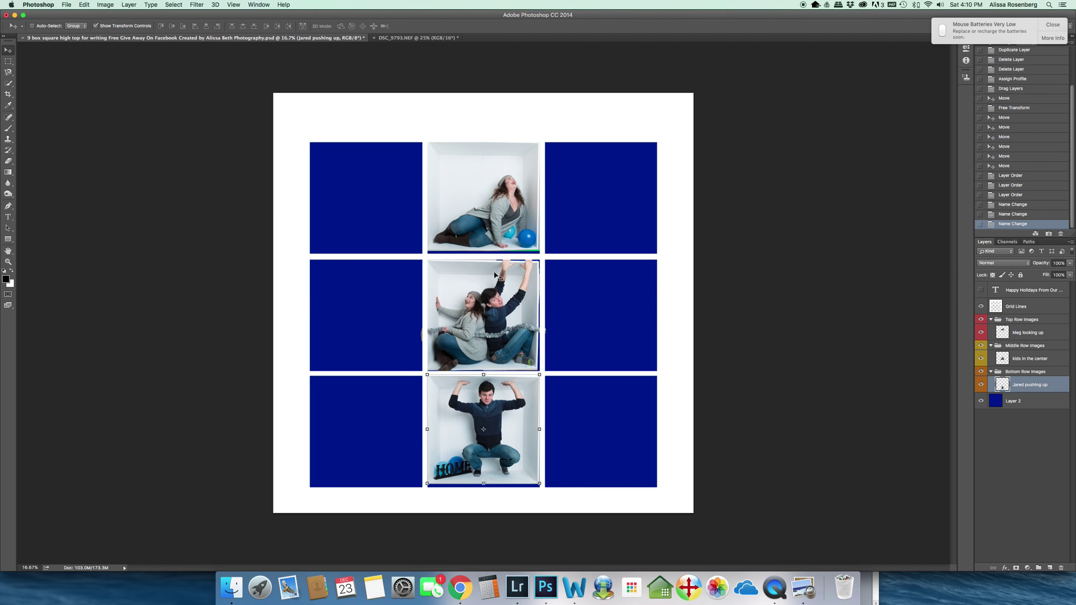
click(982, 306)
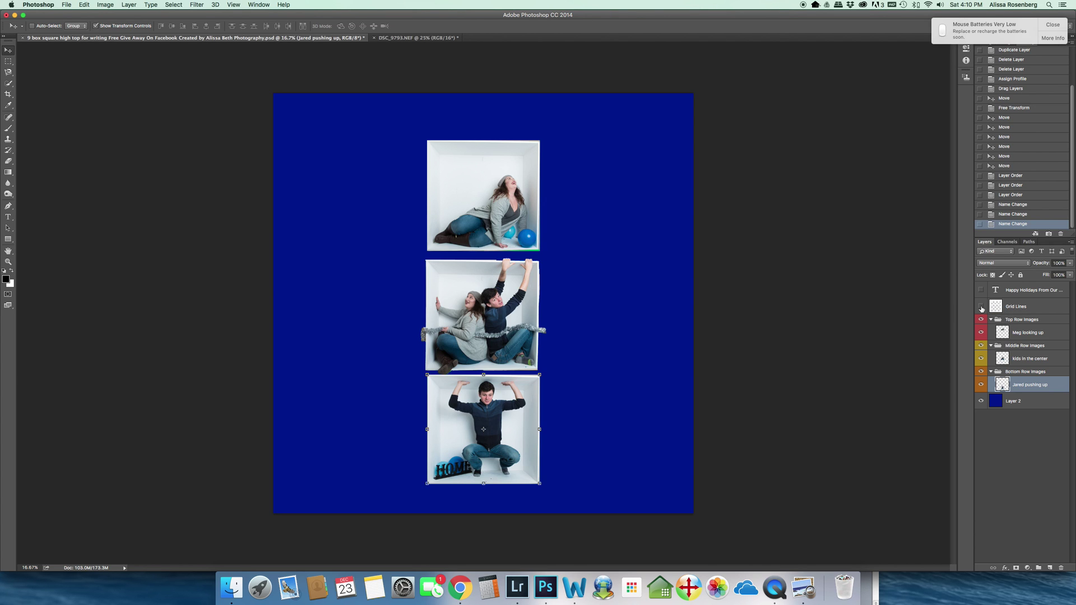
click(982, 306)
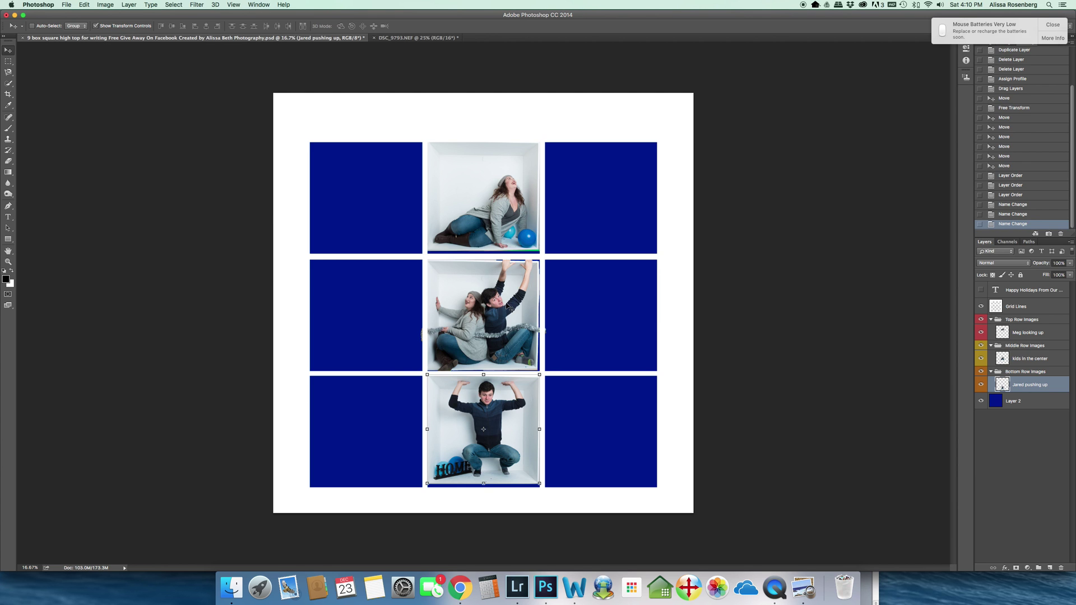
Select the "kids in the center" layer and nudge it slightly within the centre square using the Move tool
click(481, 332)
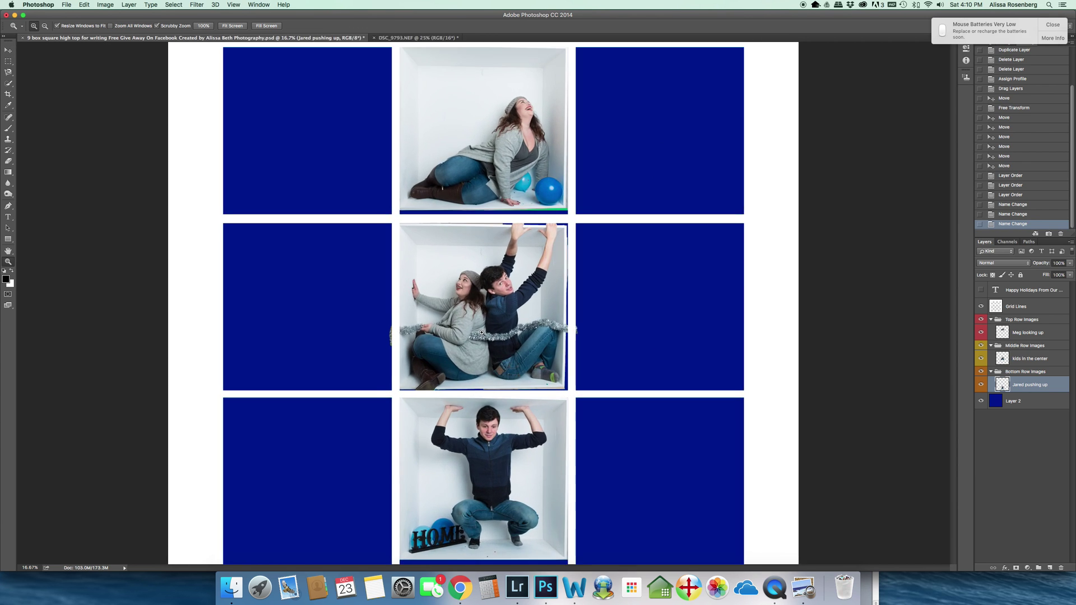
click(481, 332)
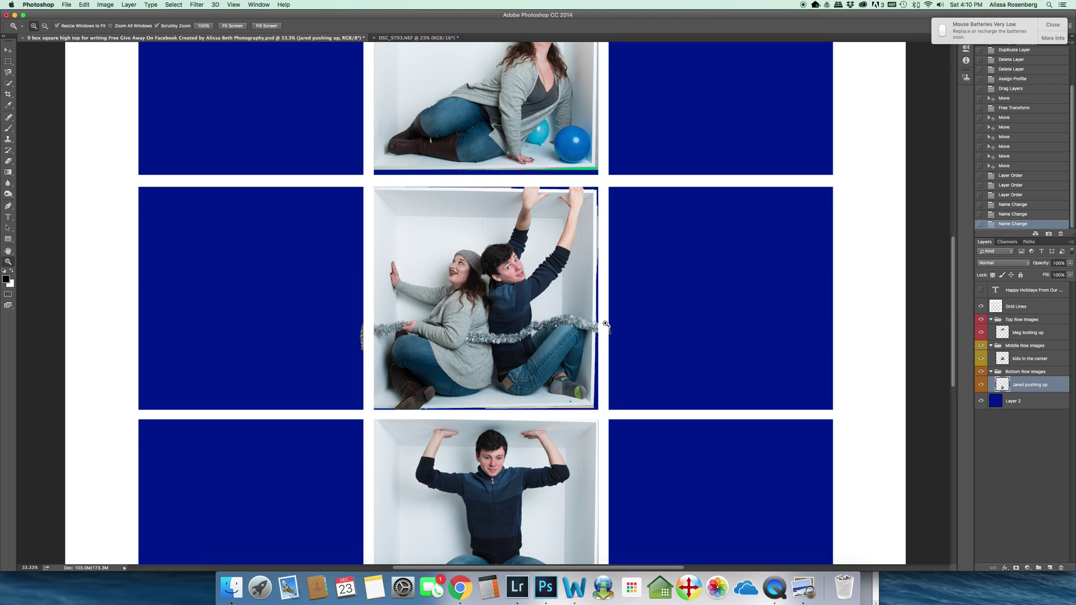
click(1033, 359)
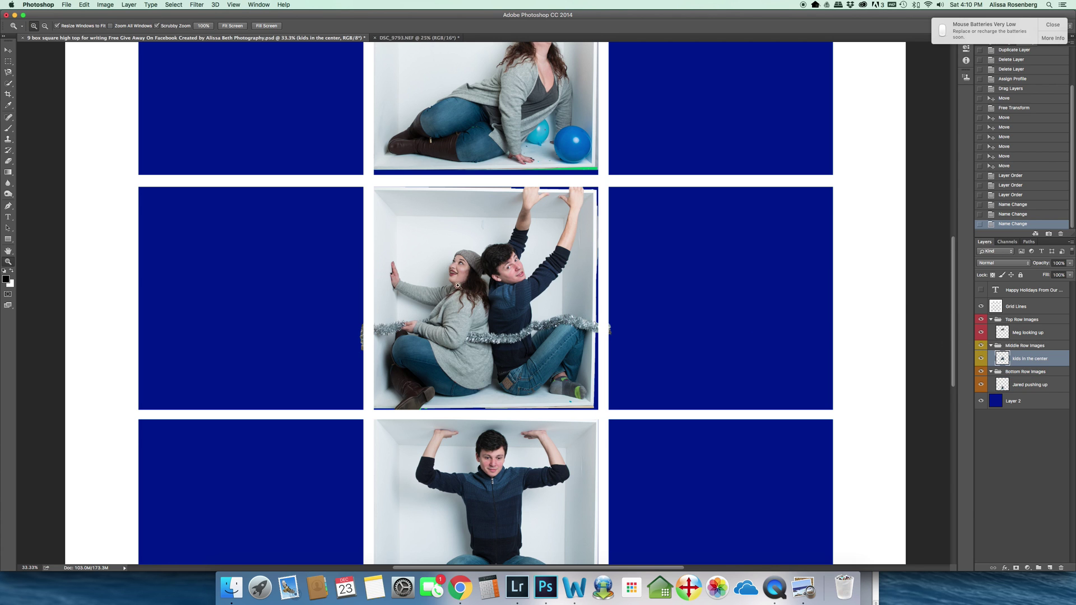
click(421, 283)
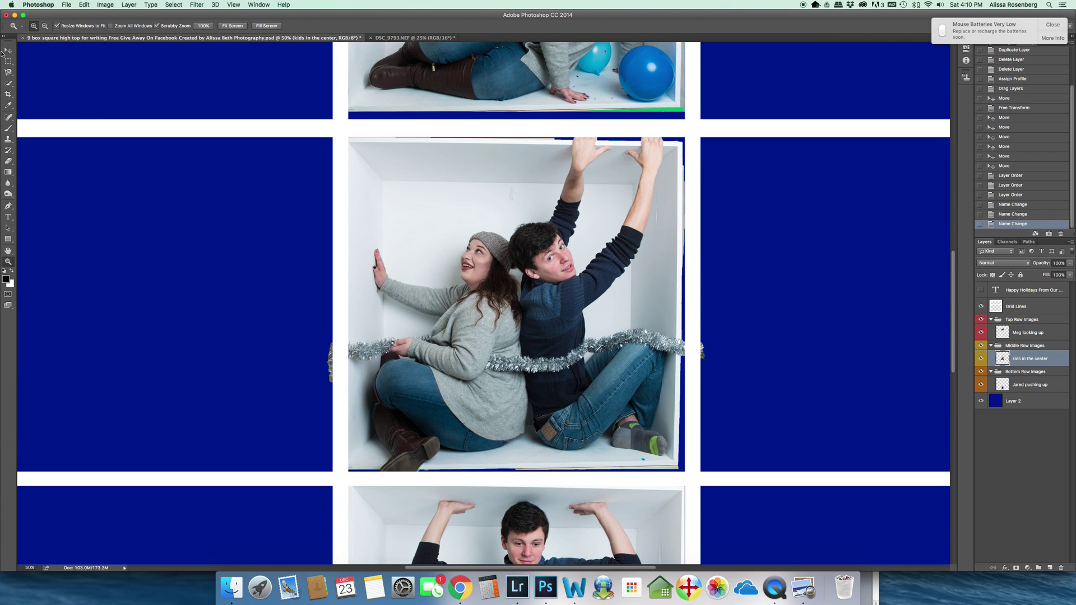
click(470, 256)
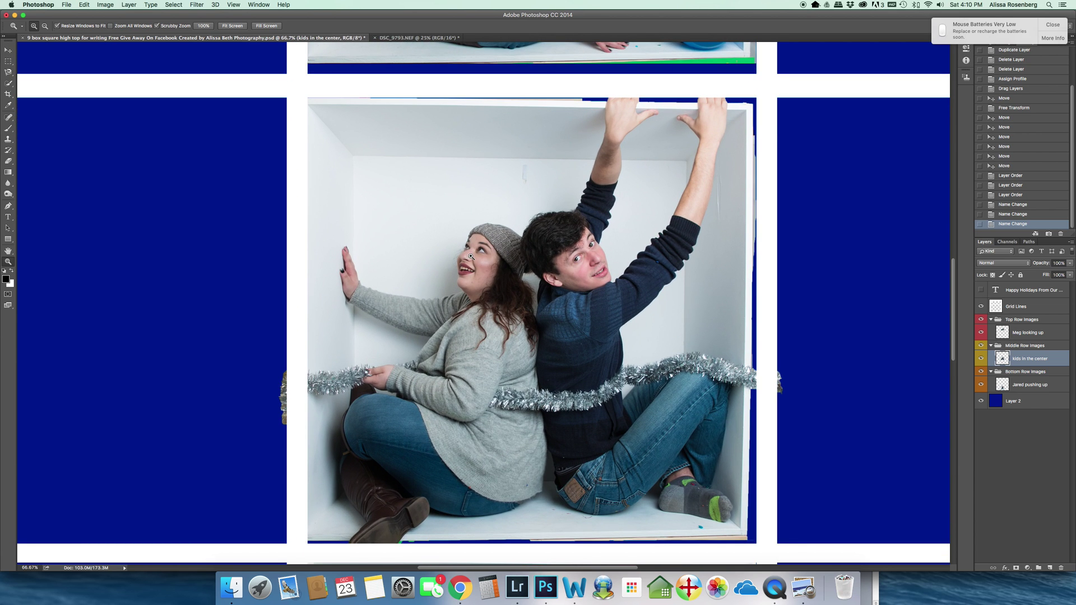
alt+click(443, 272)
alt+click(443, 272)
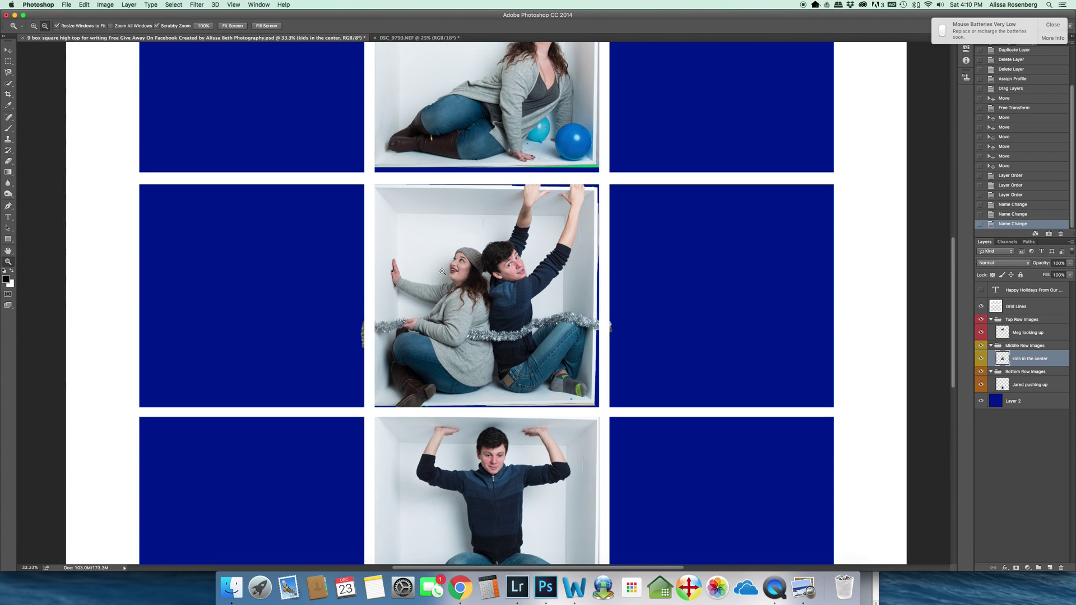
click(8, 50)
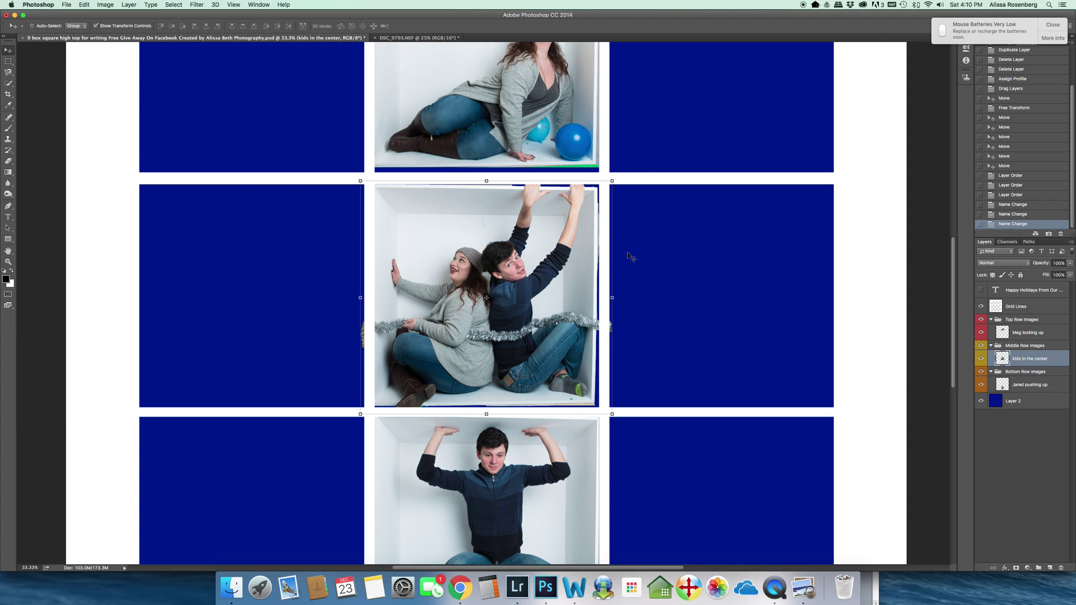
drag(556, 236, 560, 241)
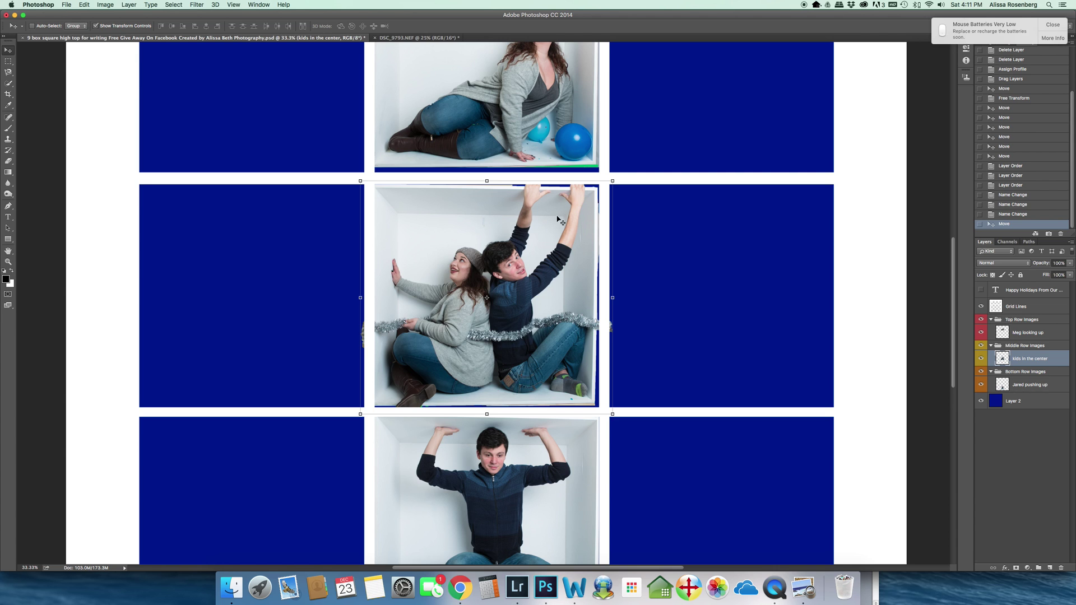
Rotate the centre photo about -0.9° and scale it proportionally to about 101.8%
drag(620, 225, 619, 225)
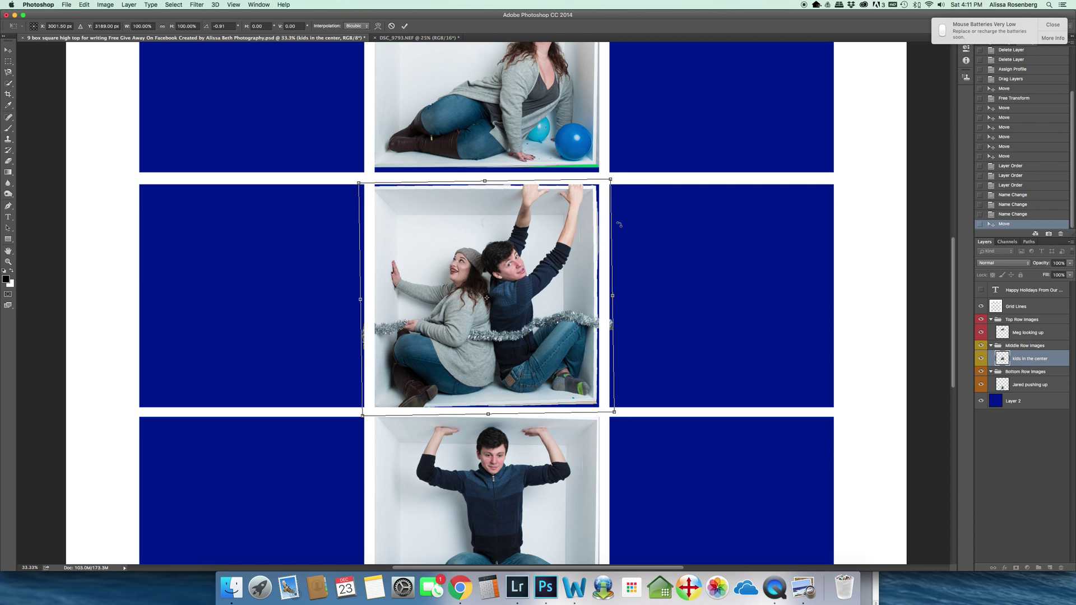
click(610, 181)
drag(610, 180, 618, 178)
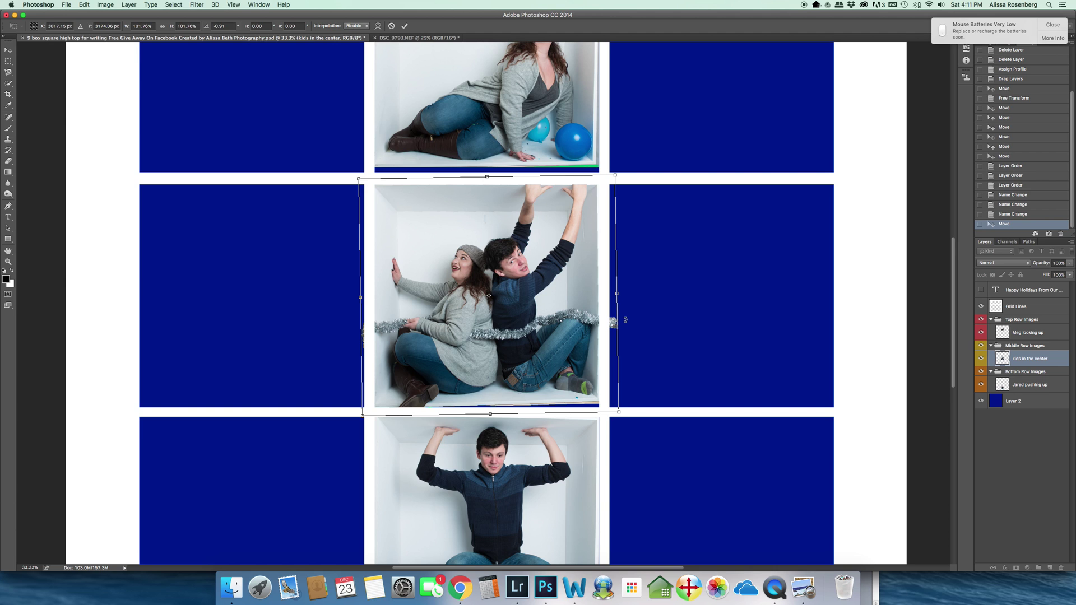
Enlarge the centre photo to about 106.3% and reposition it so the white box fills the whole square
drag(626, 321, 627, 320)
drag(620, 411, 624, 416)
drag(568, 357, 567, 362)
drag(615, 177, 618, 173)
drag(621, 418, 622, 428)
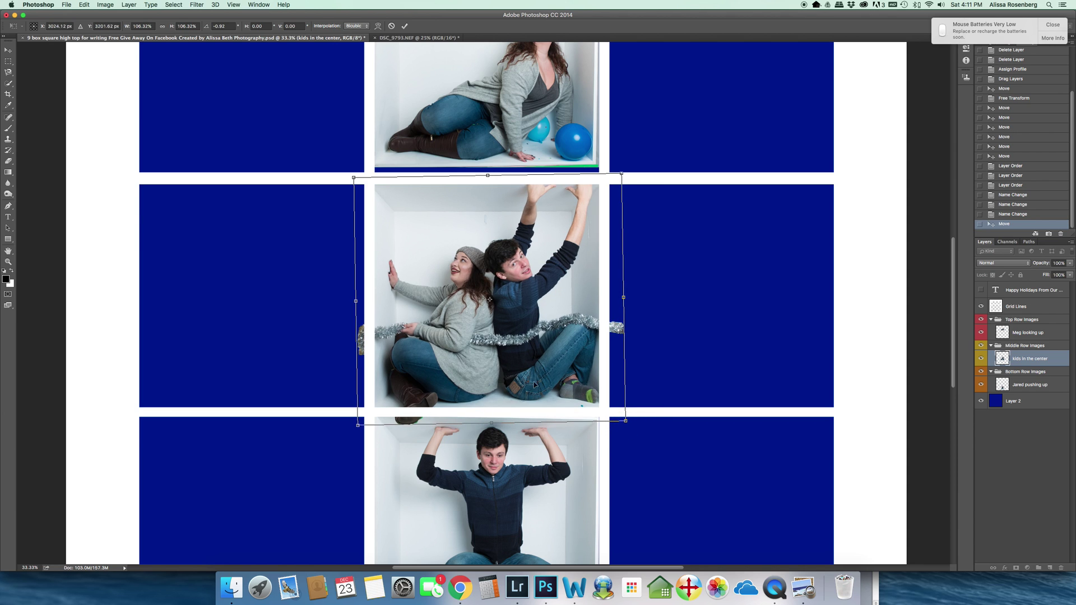
Adjust the centre photo's rotation to about -0.2° and apply the transform
drag(638, 347, 639, 350)
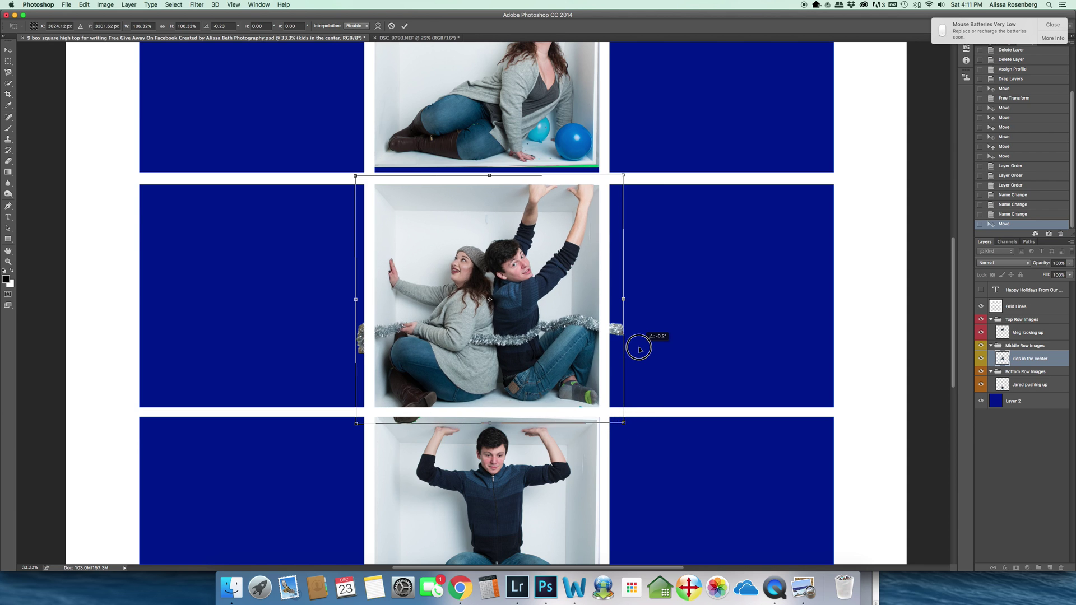
drag(639, 349, 639, 347)
key(Return)
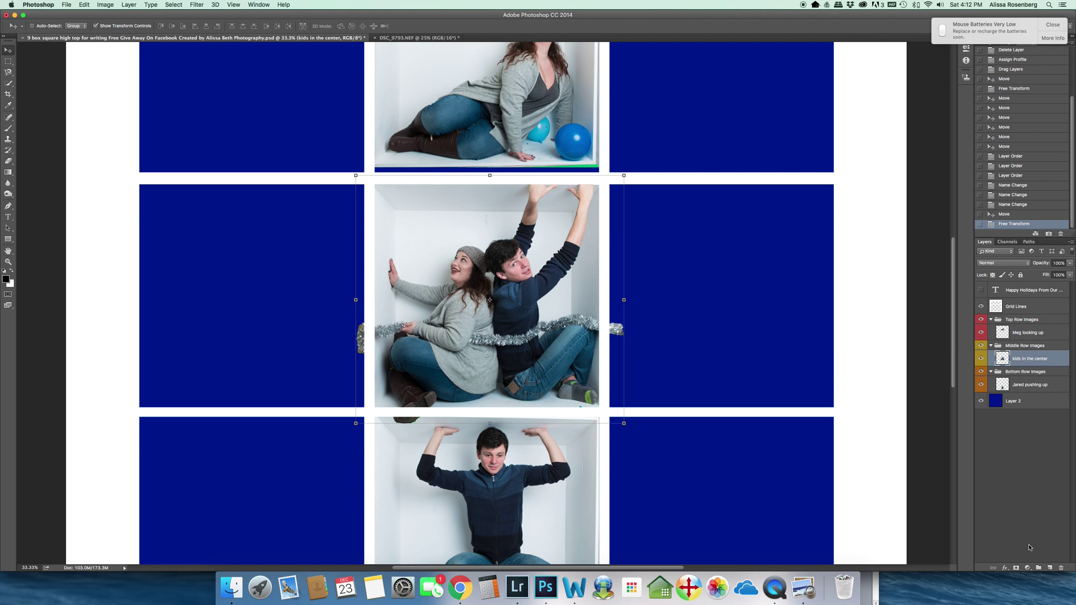
Add a layer mask to the "kids in the center" layer
click(1016, 568)
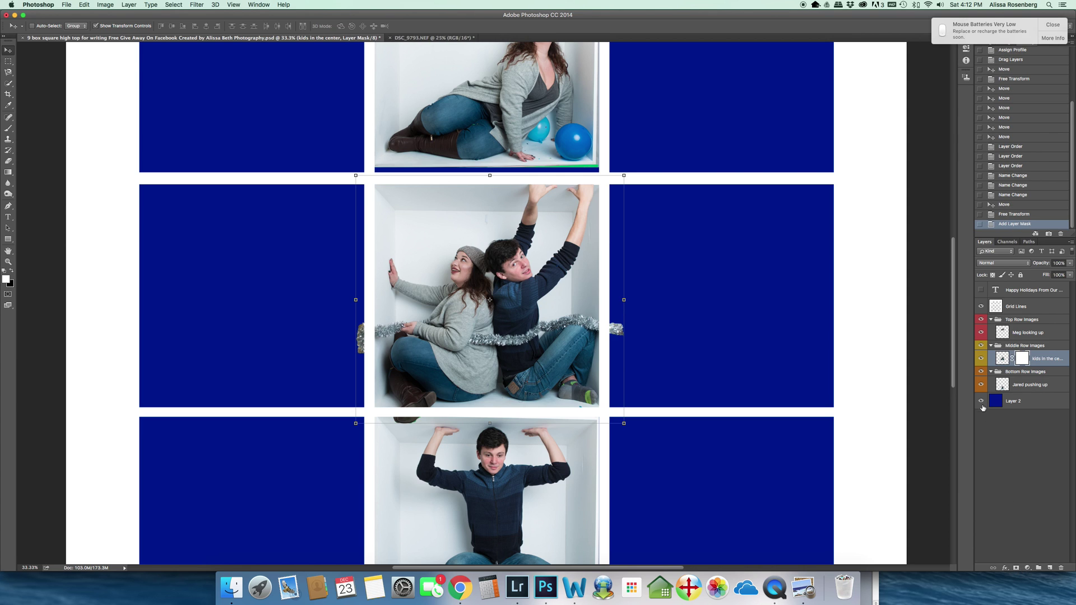